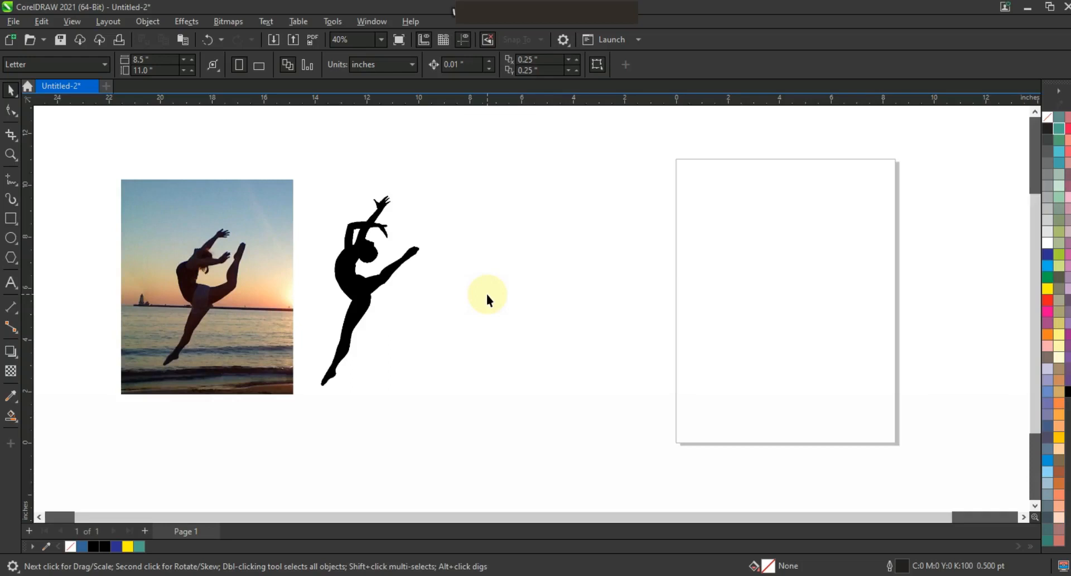
Step: Scale the photo and the dancer silhouette down together to about 9.4 by 5.7 in and move them away from the page
click(381, 285)
mouse_move(358, 299)
mouse_down()
mouse_move(407, 304)
mouse_move(374, 295)
mouse_up()
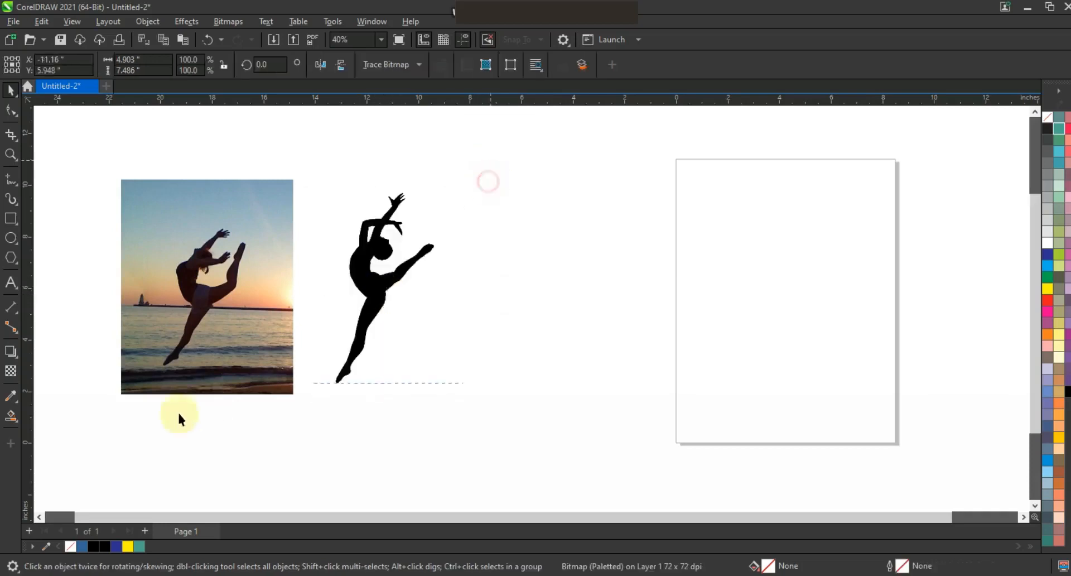
drag(99, 424, 98, 424)
shift+click(268, 228)
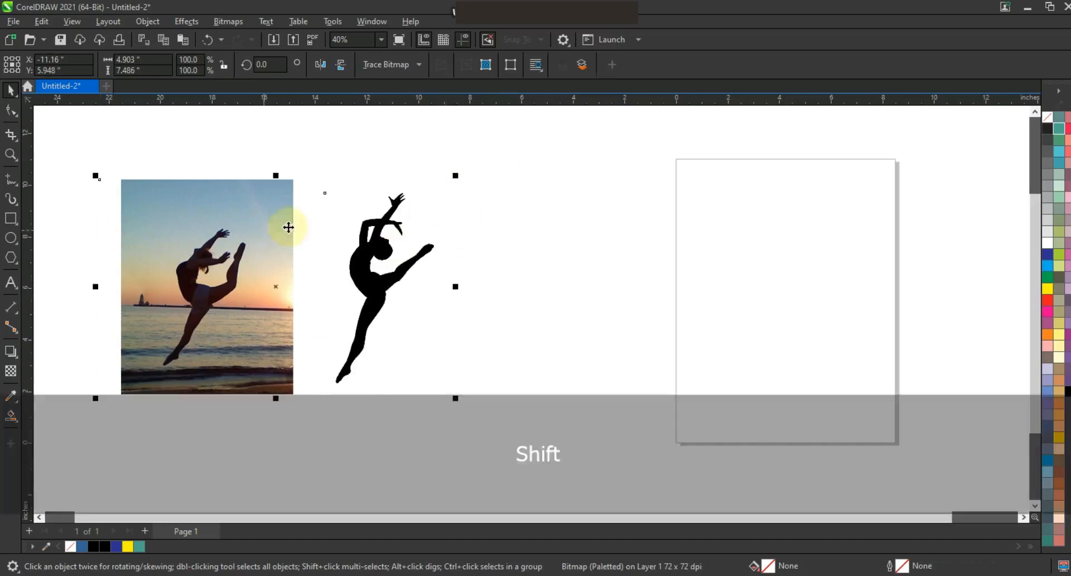
drag(456, 176, 344, 220)
drag(291, 318, 252, 302)
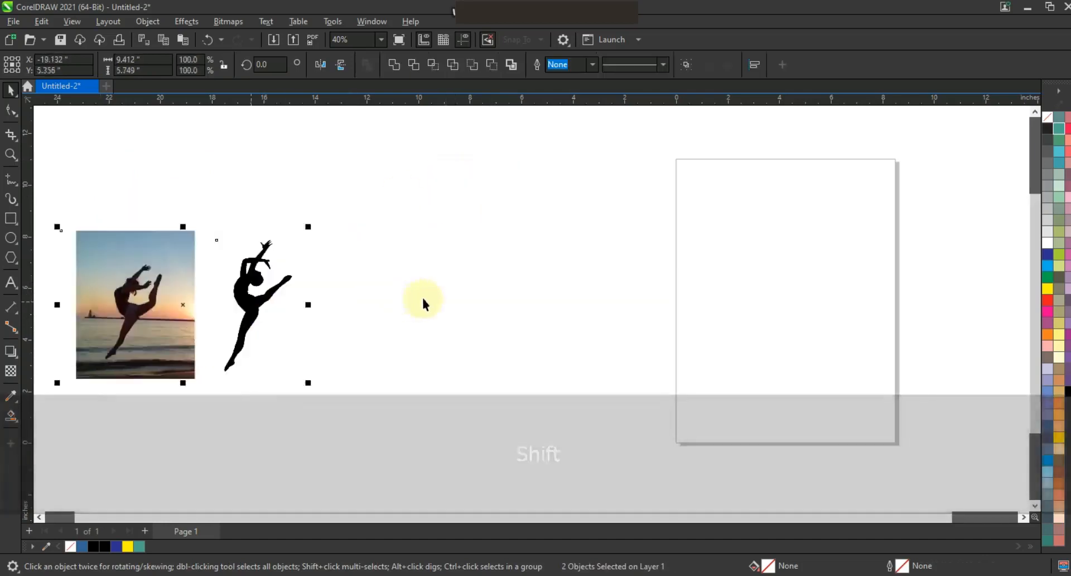
click(389, 292)
Step: Draw a circle about 2.94 in in diameter in the empty area and place a partly overlapping copy level with it to its left
click(10, 155)
drag(264, 188, 691, 408)
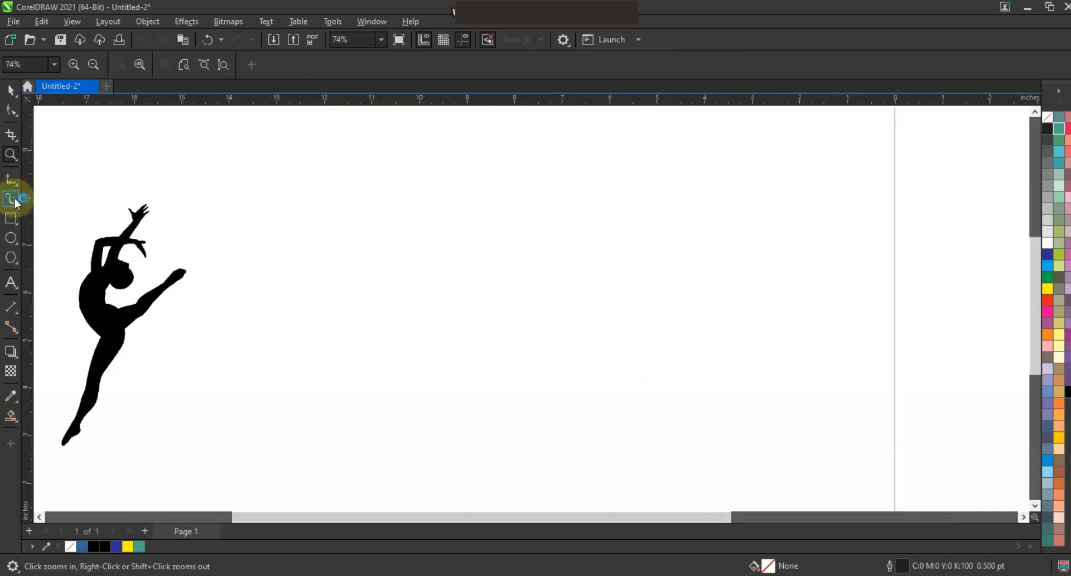
drag(469, 219, 533, 359)
click(7, 90)
drag(541, 290, 444, 291)
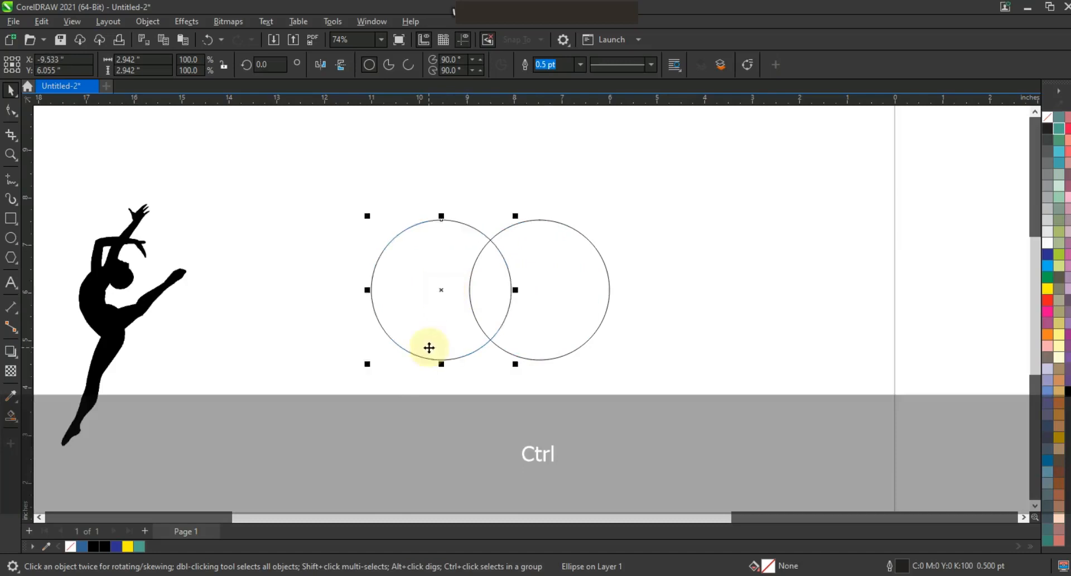
Step: Fill the overlapping region of the two circles with blue using Smart Fill to form a leaf shape
click(10, 155)
drag(382, 179, 630, 375)
click(11, 415)
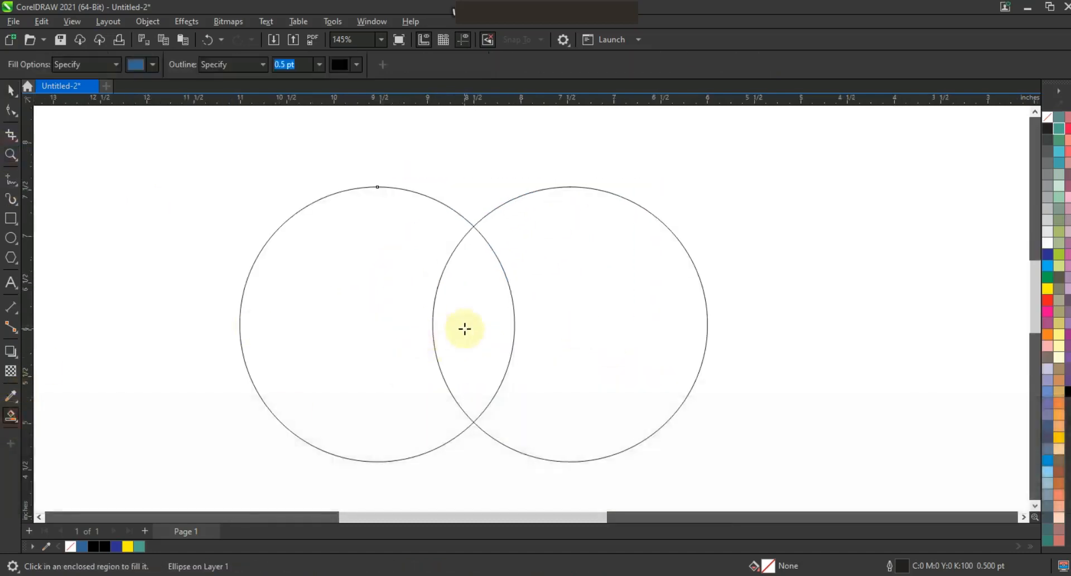
click(466, 328)
Step: Delete the left circle and move the other circle clear of the blue leaf
click(11, 89)
click(299, 347)
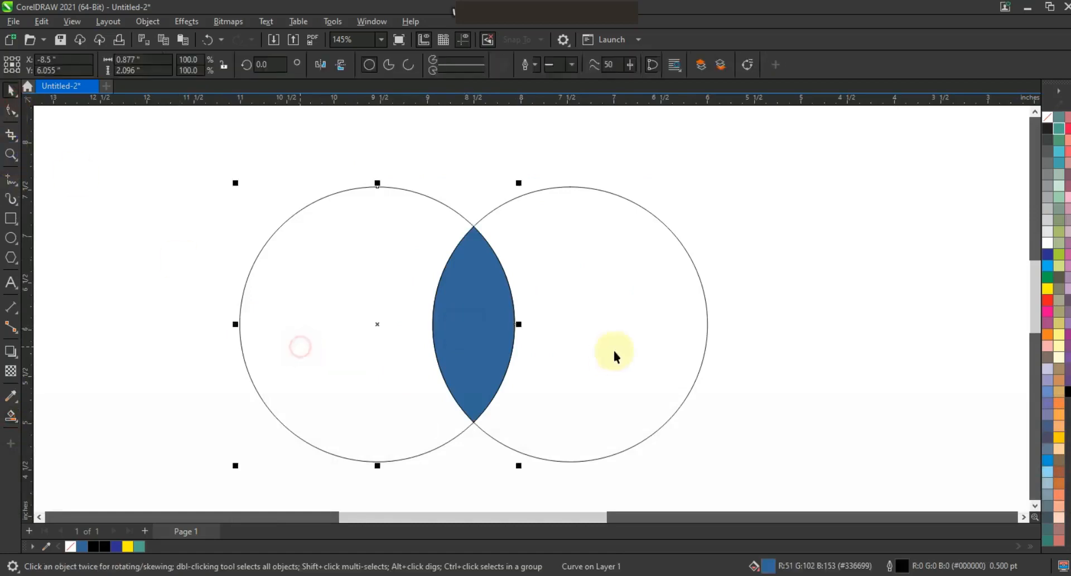
key(Delete)
drag(615, 350, 799, 324)
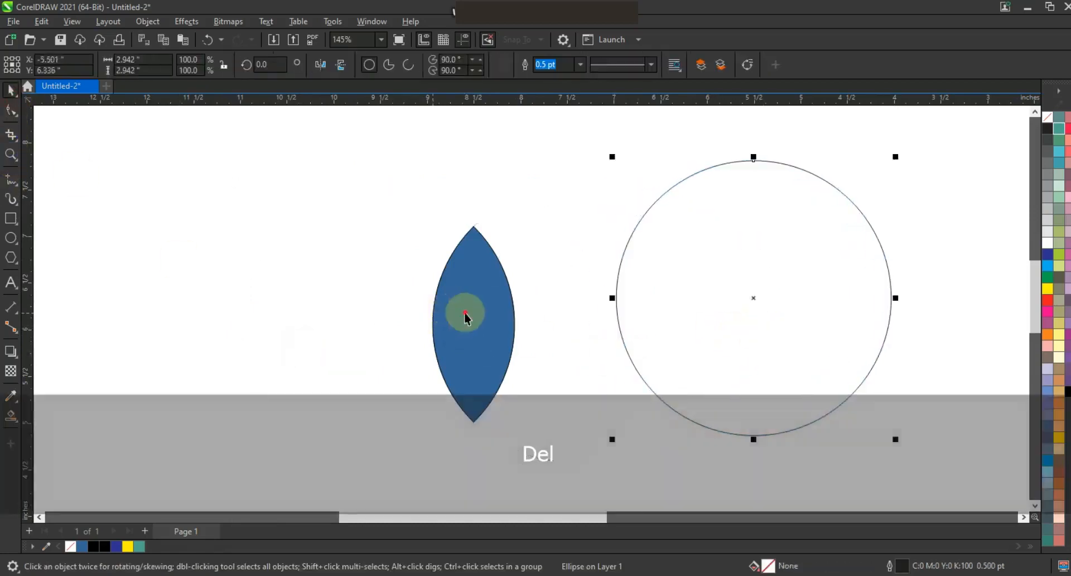
Step: Make a narrow copy of the blue leaf, about 0.19 by 0.72 in, and place it inside the leaf at its lower tip
click(469, 312)
drag(520, 225, 488, 283)
drag(474, 351, 473, 364)
drag(471, 327, 473, 342)
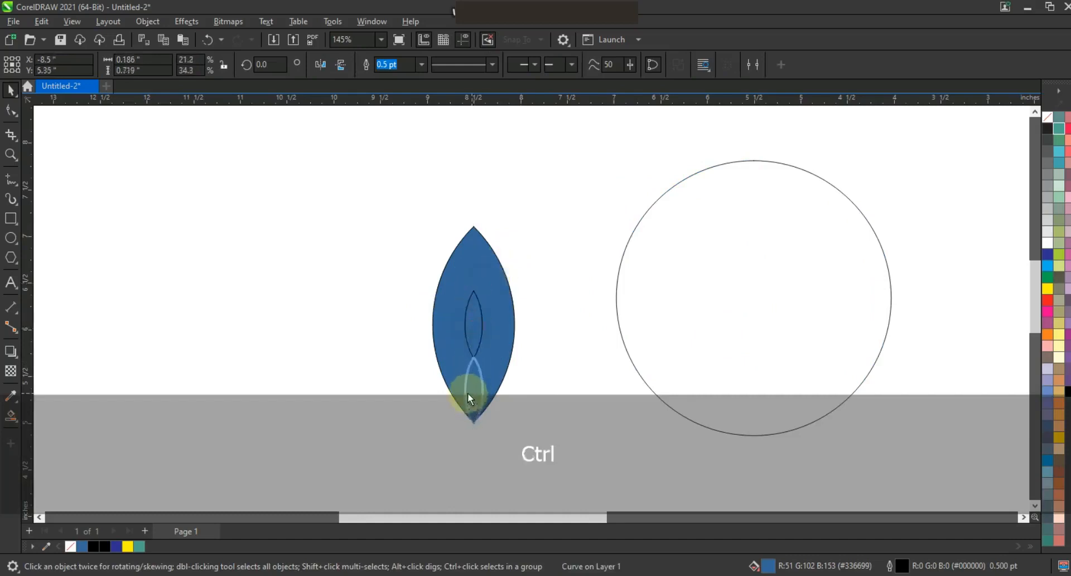
drag(468, 393, 467, 393)
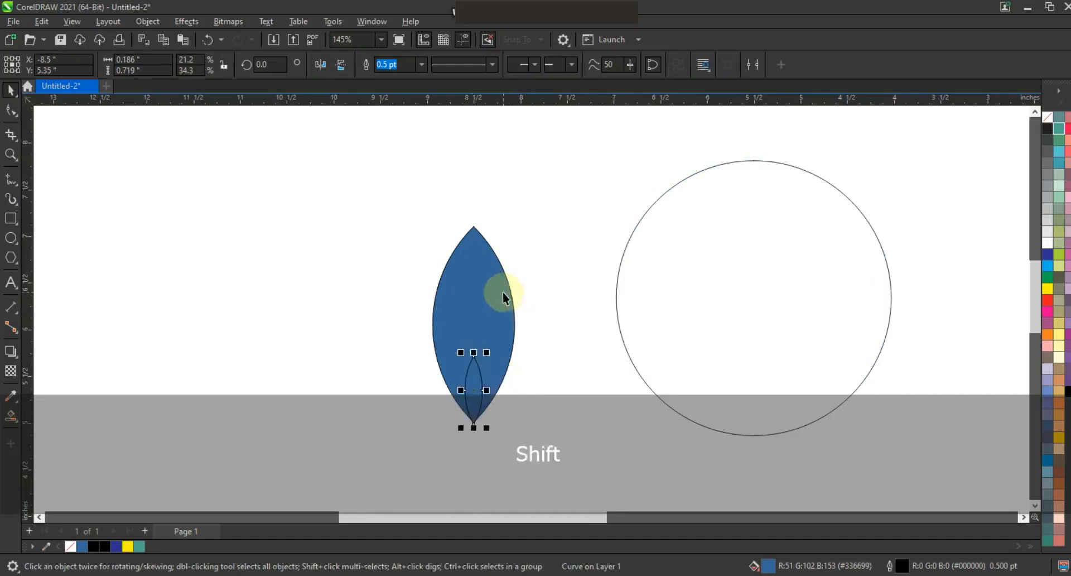
Step: Trim the large leaf with the small leaf and delete the small leaf
shift+click(503, 292)
click(412, 65)
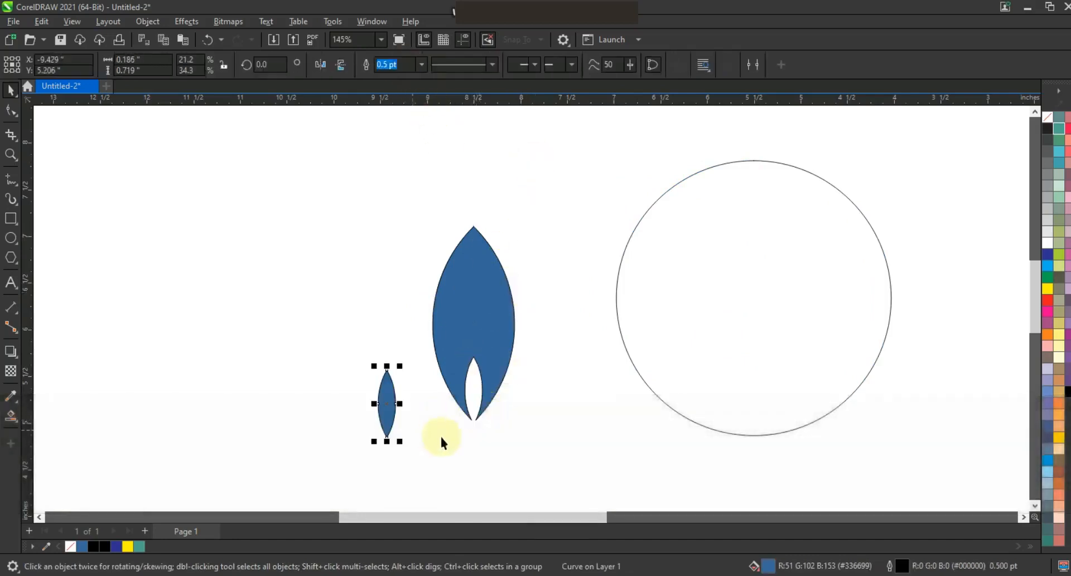
key(Delete)
Step: Remove the outline from the trimmed blue leaf
click(490, 332)
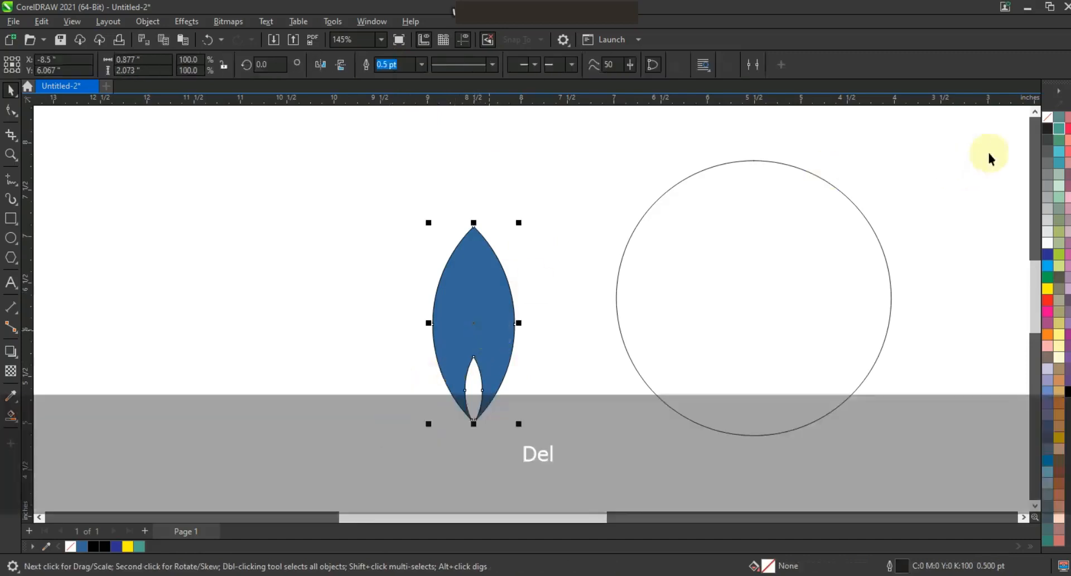
right_click(1048, 119)
click(1027, 127)
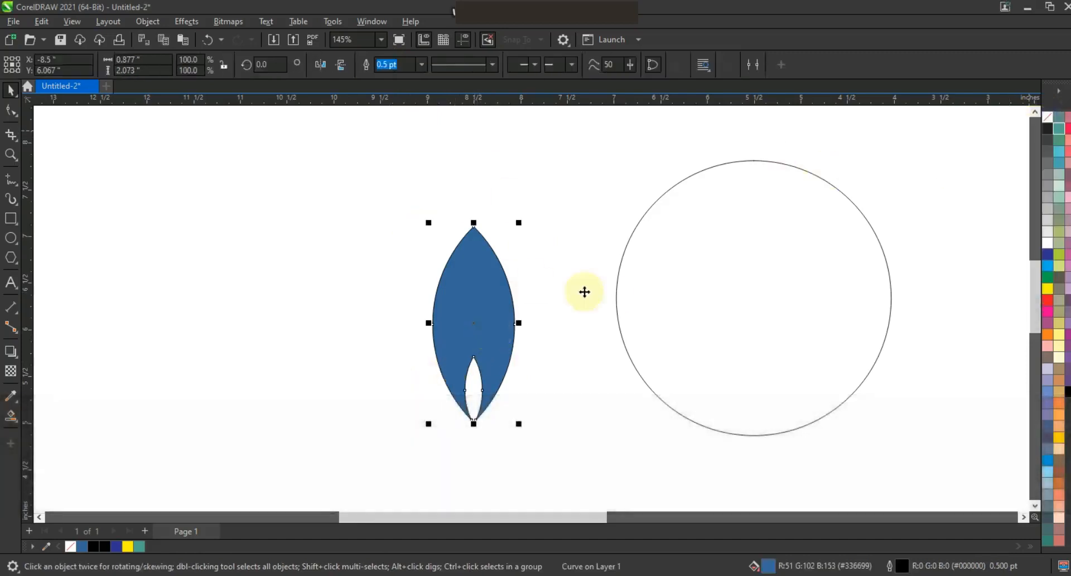
Step: Create three progressively smaller concentric copies inside the circle, repeating the first reduction
click(616, 300)
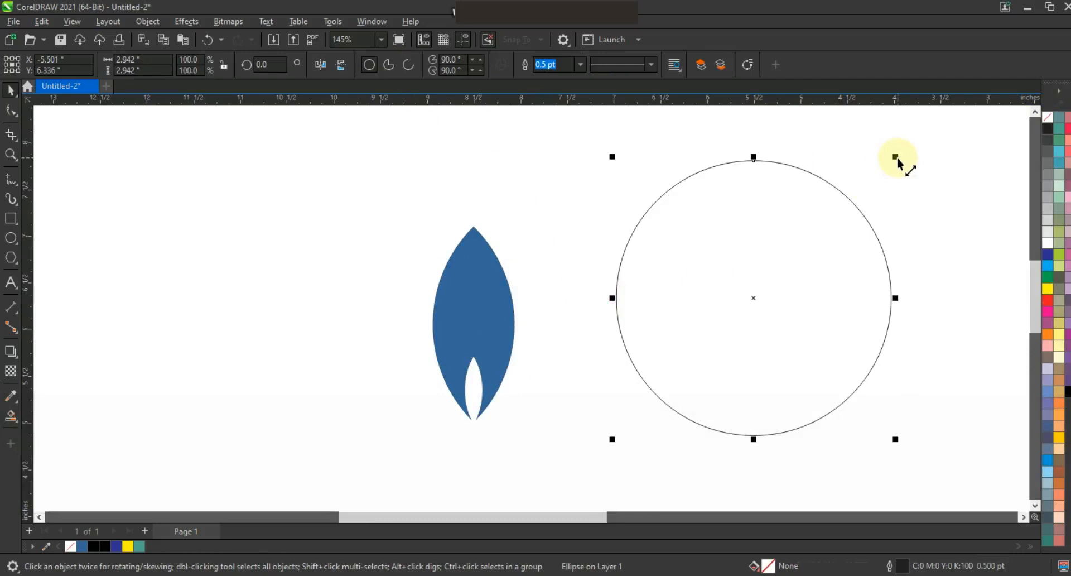
drag(896, 162, 875, 184)
key(ctrl+r)
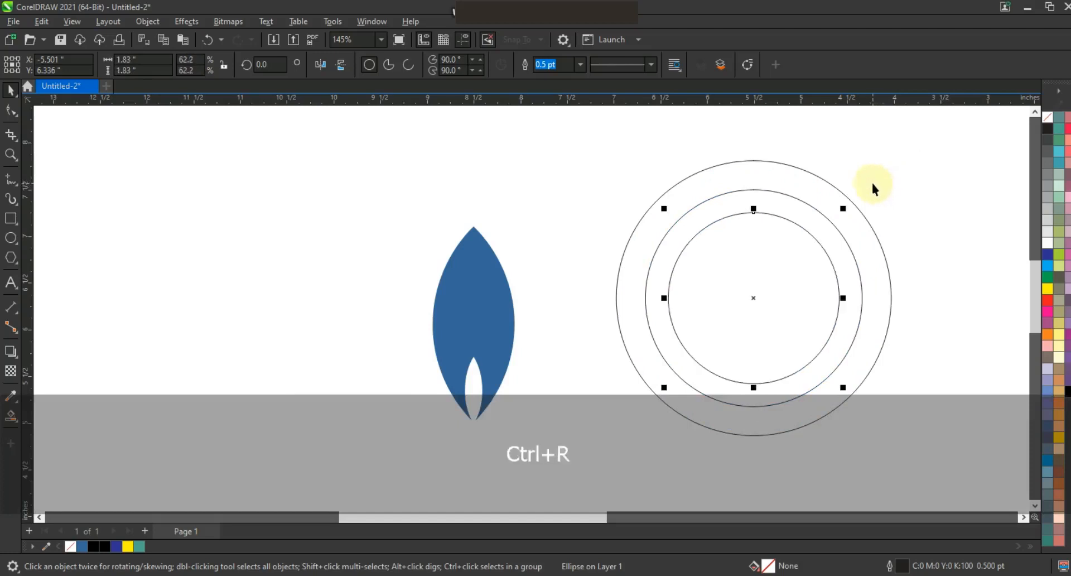
key(ctrl+r)
click(916, 185)
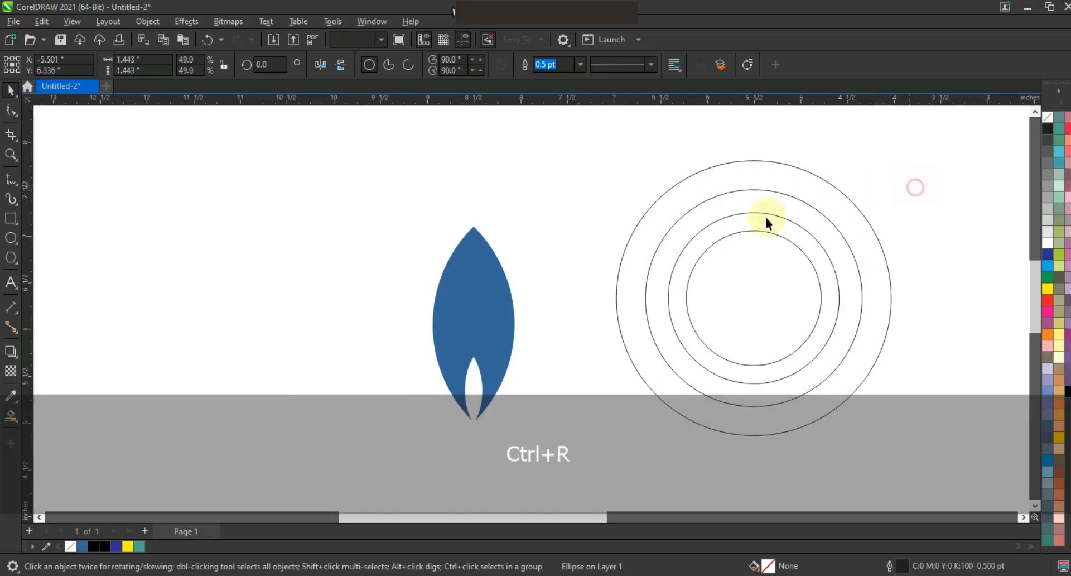
Step: Scale the leaf to about 0.24 by 0.58 in and centre it on the top of the outer circle
click(506, 305)
drag(522, 222, 756, 141)
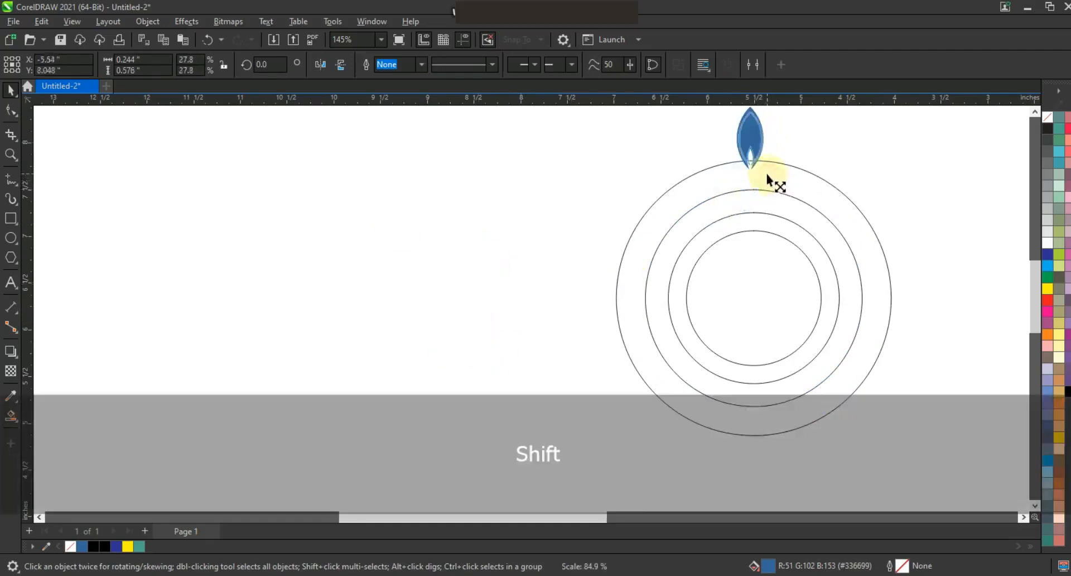
shift+click(781, 165)
key(c)
key(shift+F2)
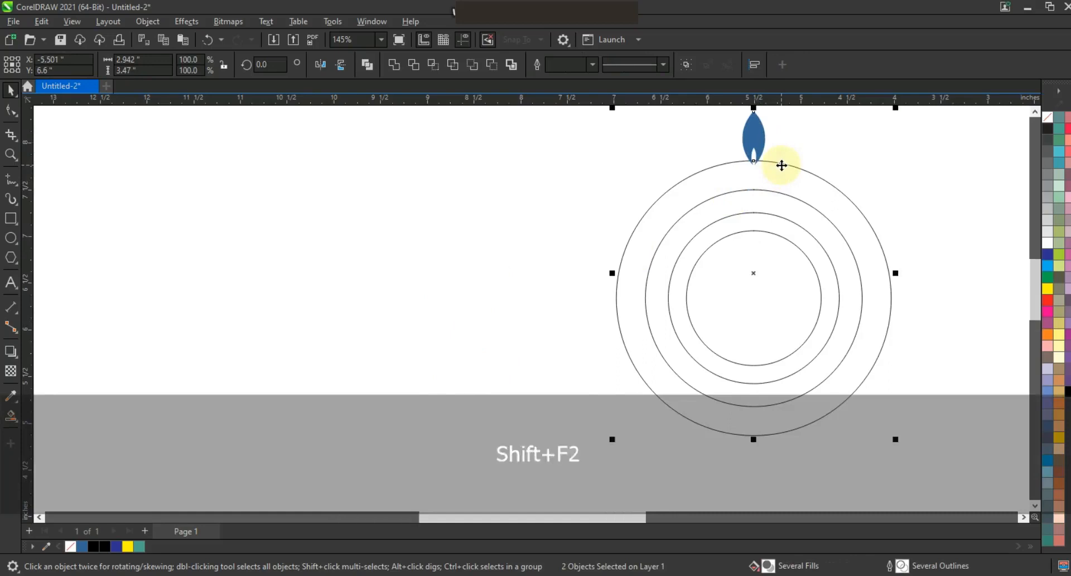
key(Escape)
Step: Place a vertically mirrored copy of the leaf at the bottom of the outer circle, align it with the top leaf and weld both
click(533, 112)
drag(531, 181, 541, 374)
key(F3)
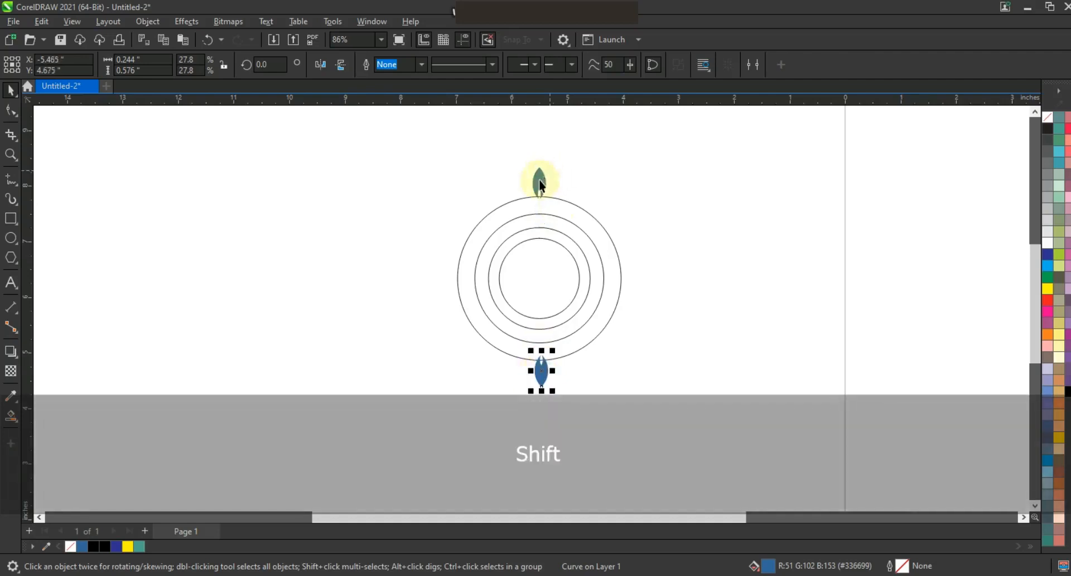
shift+click(540, 179)
click(394, 65)
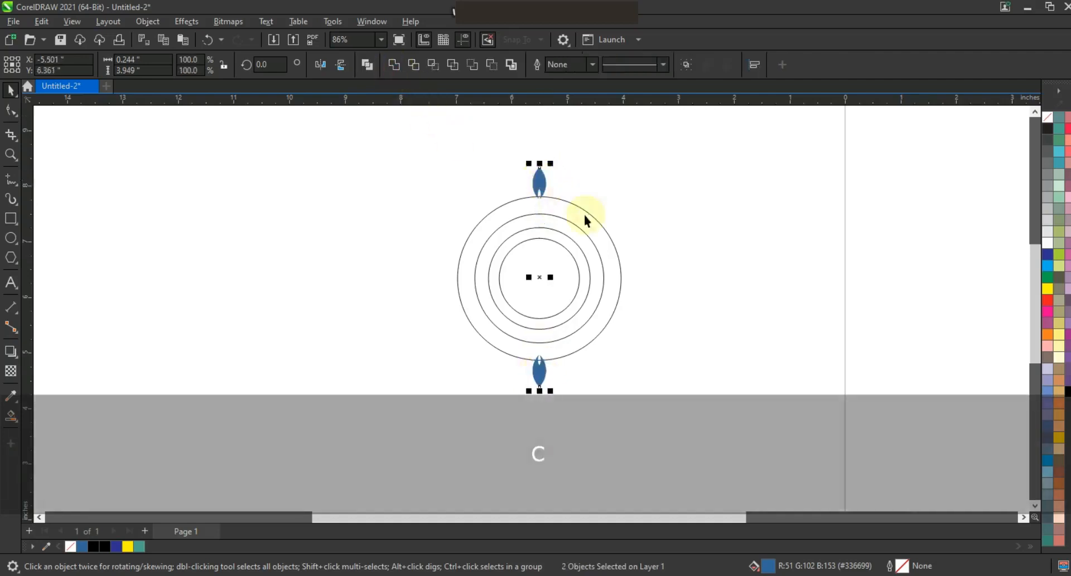
Step: Centre the welded leaf pair vertically on the outer circle and combine the four concentric circles
shift+click(578, 209)
key(shift+F2)
drag(729, 141, 307, 462)
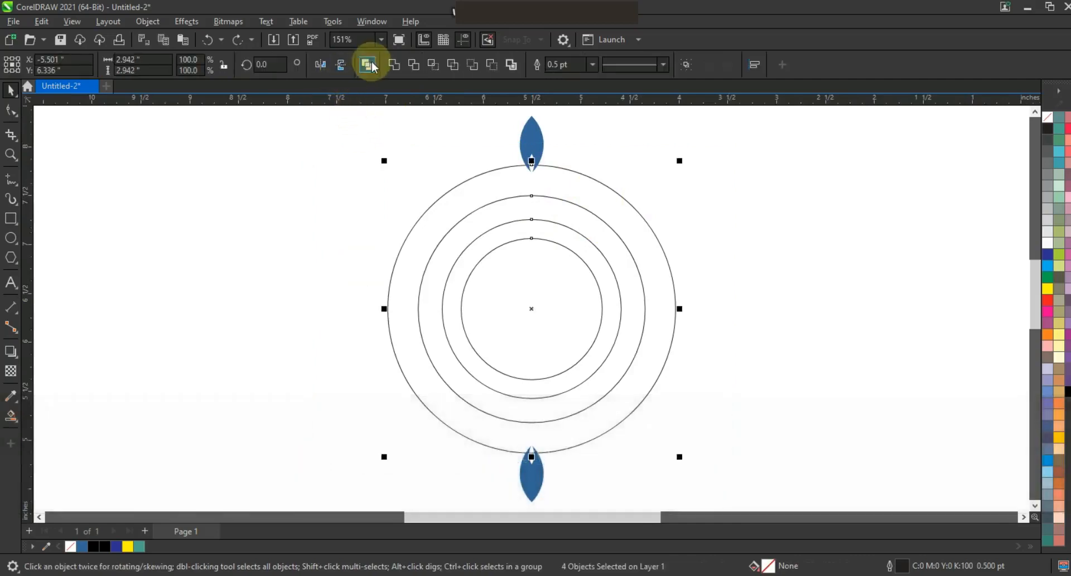
Step: Repeat a copy of the leaf pair rotated by 15 degrees around the circle until the ring of leaves is complete
click(531, 140)
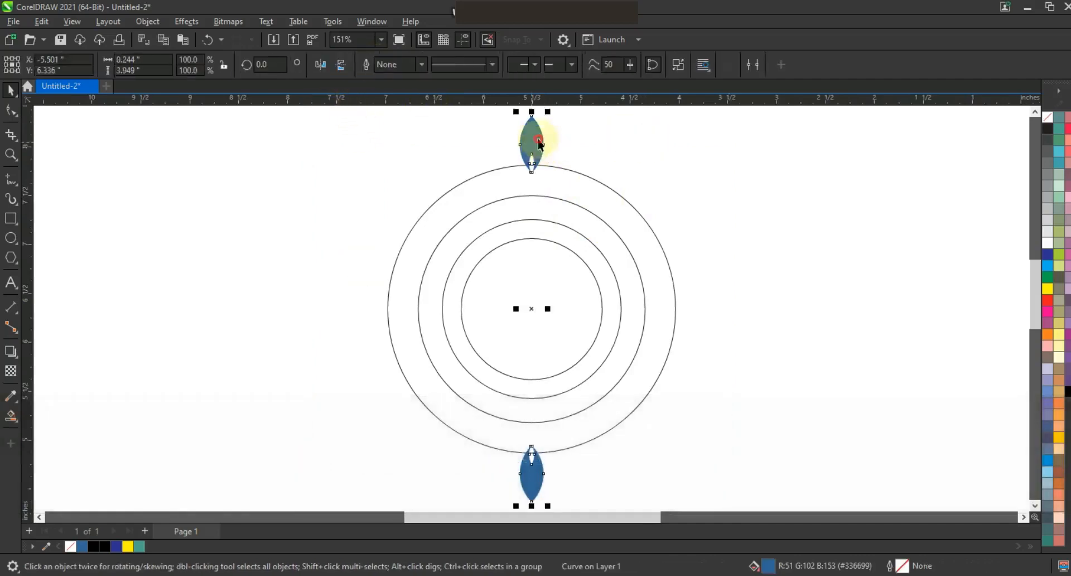
click(529, 139)
drag(557, 115, 603, 143)
key(ctrl+r)
key(ctrl+r)
key(ctrl+r)
key(ctrl+r)
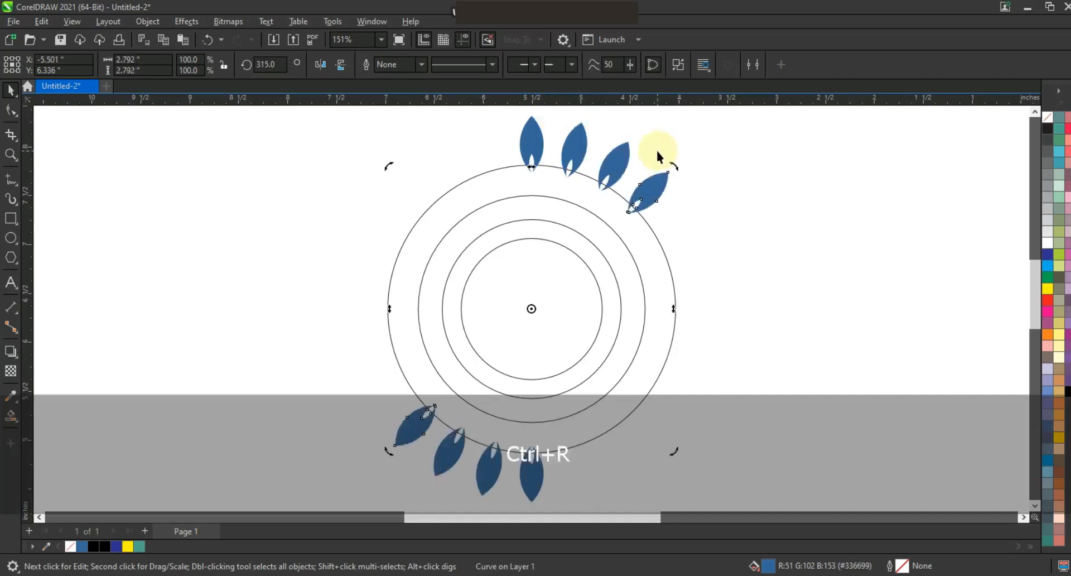
key(ctrl+r)
key(ctrl+r)
key(ctrl+r)
key(ctrl+r)
key(ctrl+r)
key(ctrl+r)
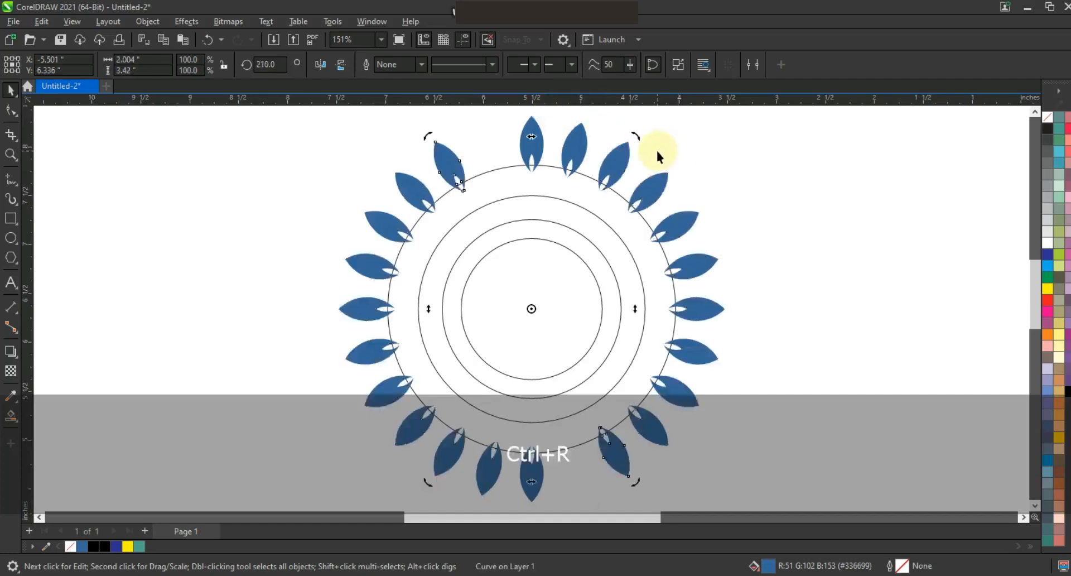
click(744, 165)
Step: Add a smaller copy of the leaf ring on the second circle, rotated about 7.9 degrees so its leaves fall between the outer ones
key(F3)
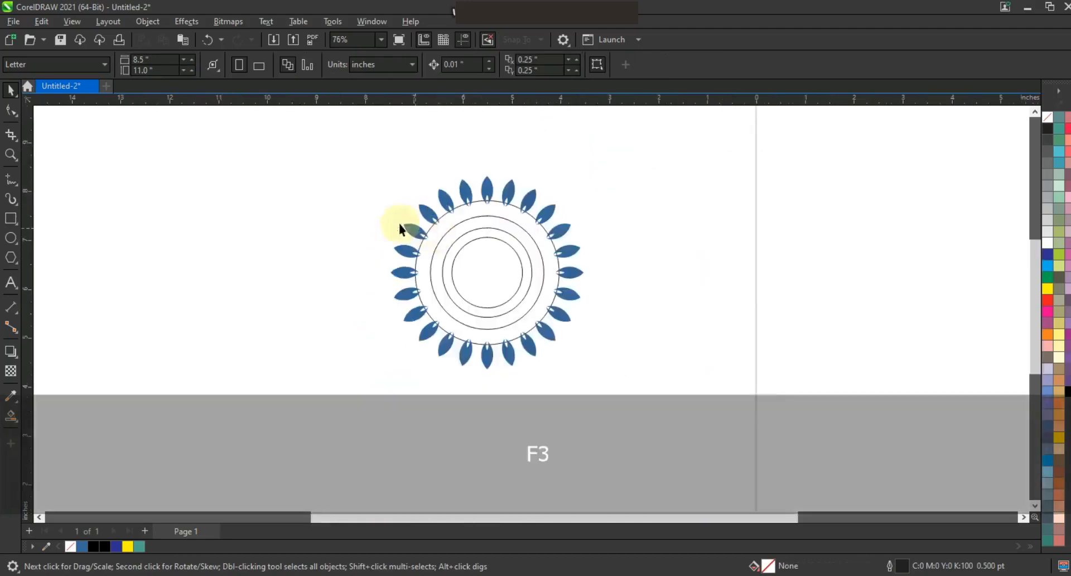
shift+click(539, 262)
shift+click(543, 256)
key(shift+F2)
drag(729, 114, 699, 150)
click(656, 353)
drag(695, 470, 706, 443)
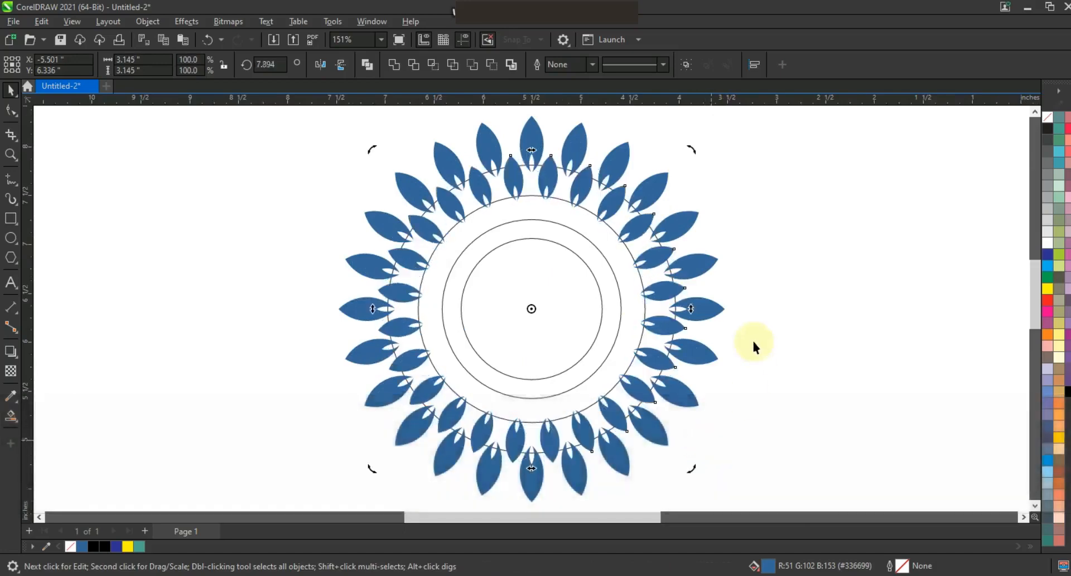
Step: Add two progressively smaller leaf rings on the third and fourth circles, rotating each to stagger its leaves with the previous ring
click(613, 202)
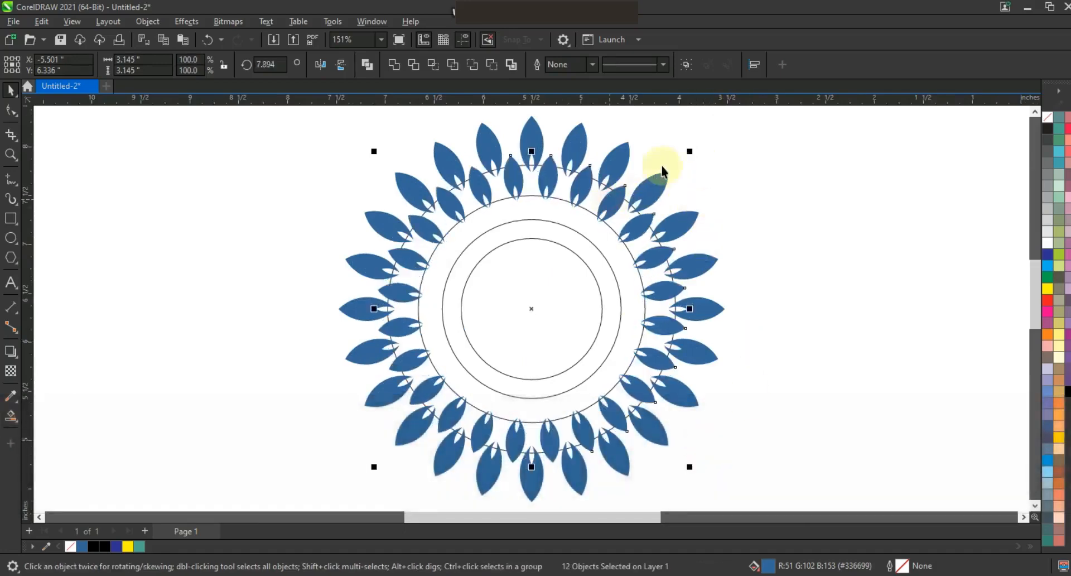
drag(690, 154, 663, 212)
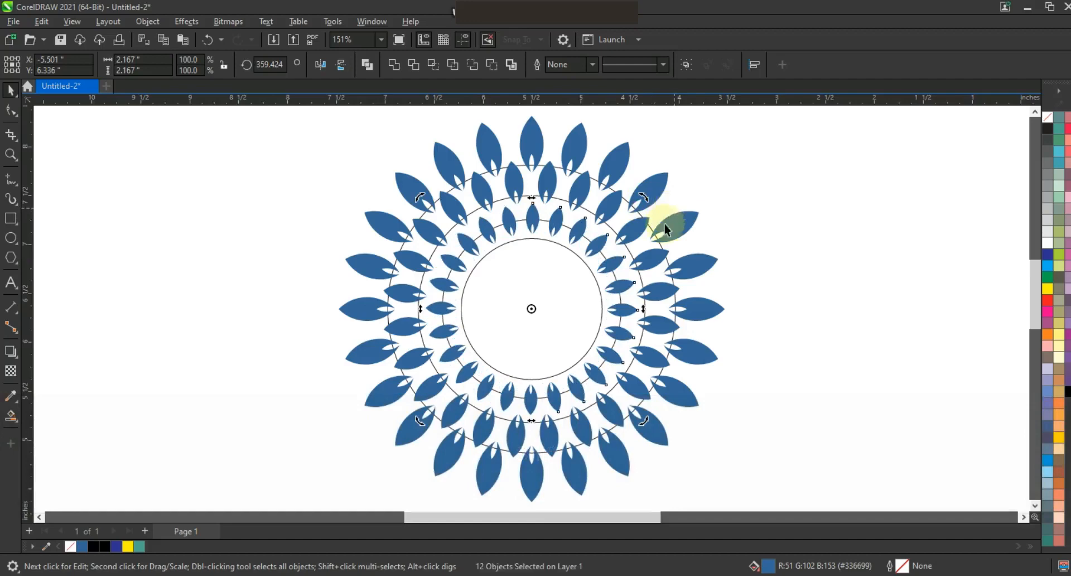
click(634, 214)
mouse_move(644, 200)
mouse_down()
mouse_move(614, 233)
mouse_move(614, 251)
mouse_move(554, 244)
mouse_move(959, 249)
mouse_up()
Step: Move the concentric circles to the right of the leaf pattern and weld all the leaves into one shape
click(607, 243)
click(749, 227)
click(745, 217)
key(F3)
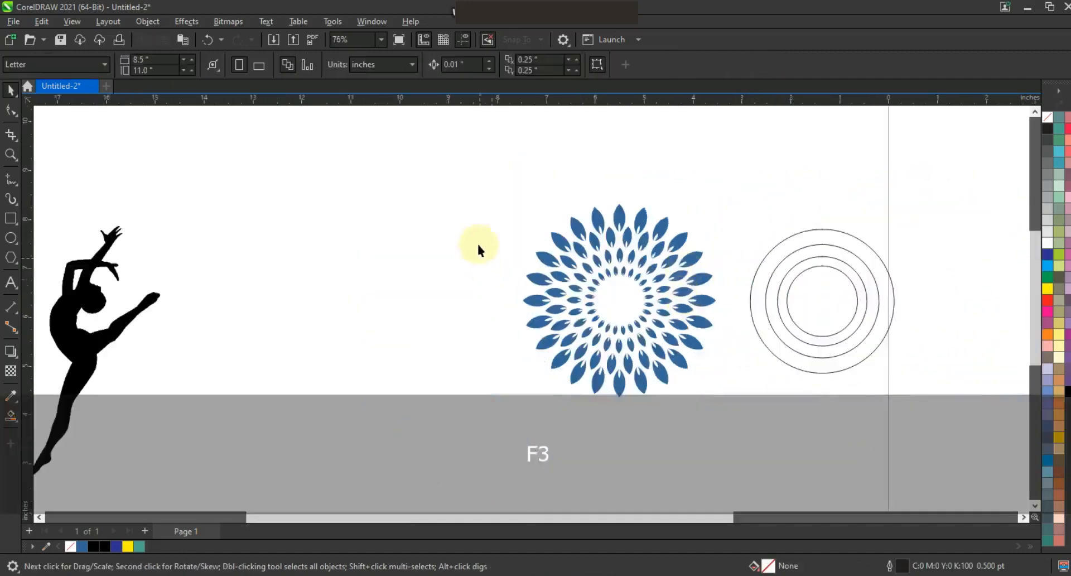
drag(474, 201, 737, 416)
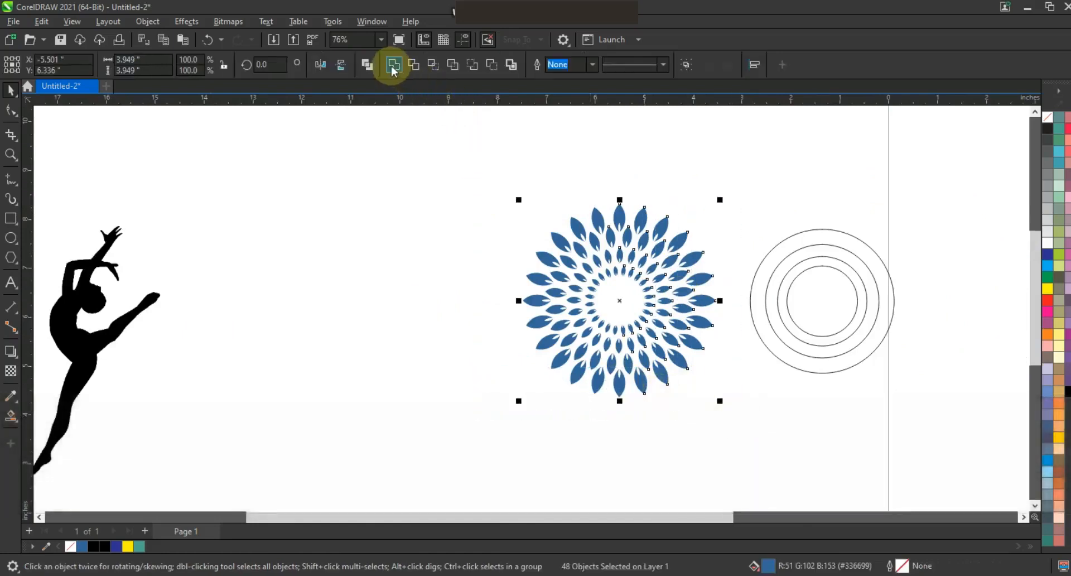
Step: Move the dancer silhouette close to the leaf pattern and mirror it horizontally
click(128, 327)
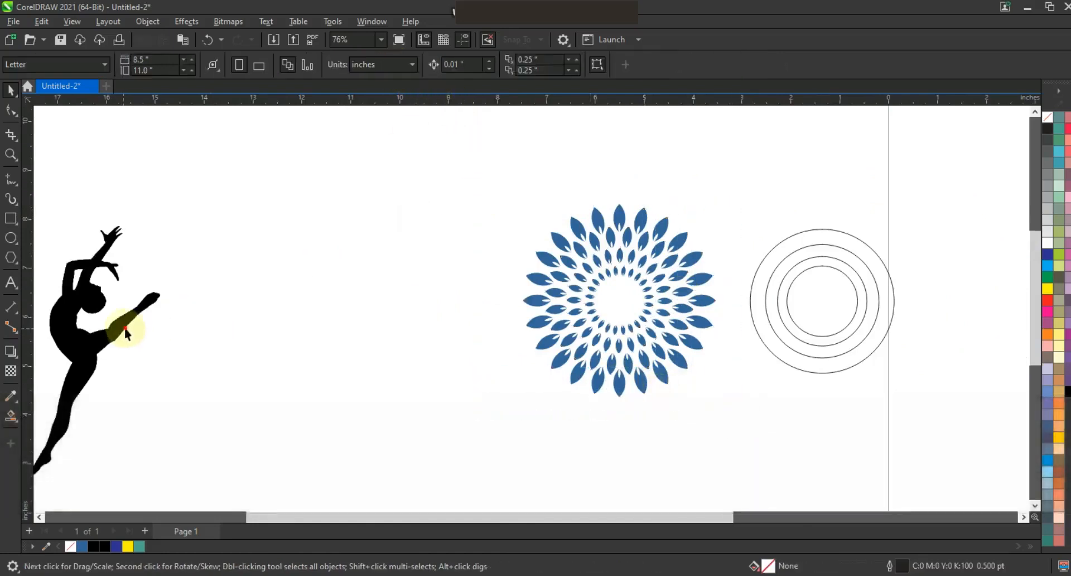
drag(128, 327, 358, 287)
click(321, 64)
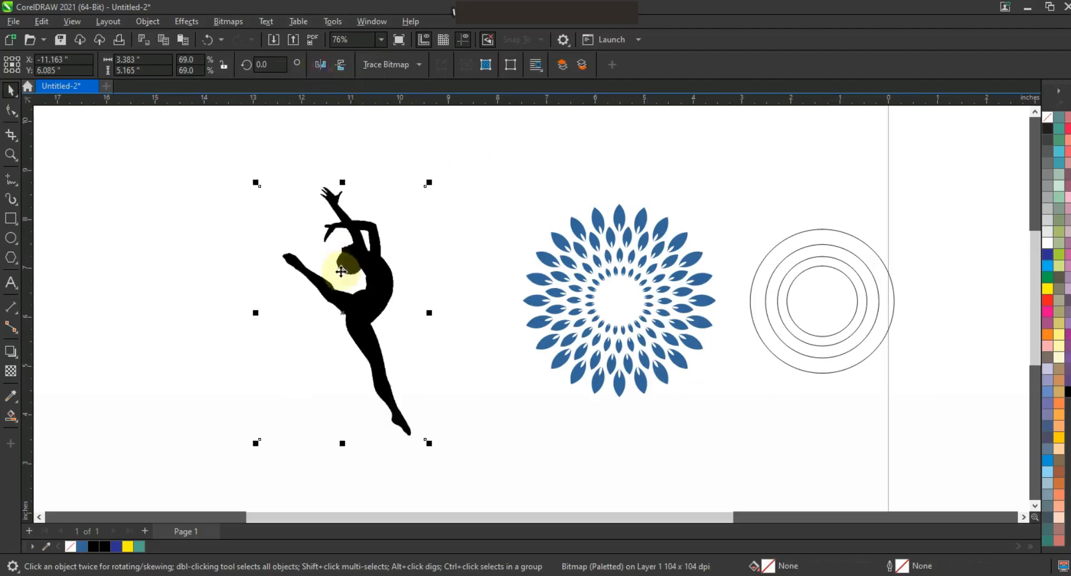
Step: Vectorise the dancer bitmap with the Low Quality Image outline trace and separate the traced figure from the original bitmap
right_click(358, 267)
mouse_move(407, 236)
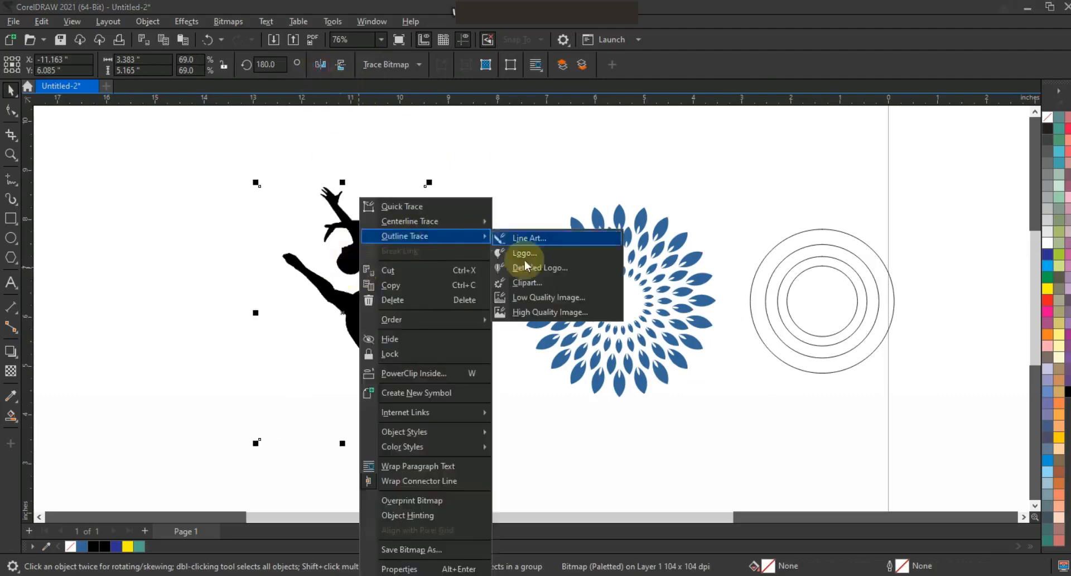
click(538, 298)
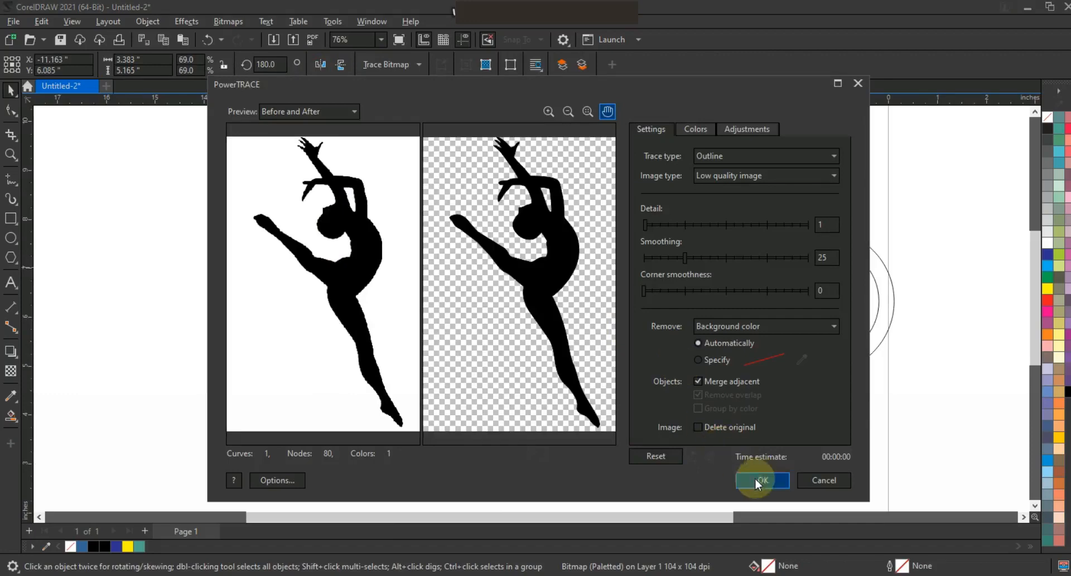
click(759, 480)
drag(359, 287, 474, 318)
drag(346, 313, 191, 301)
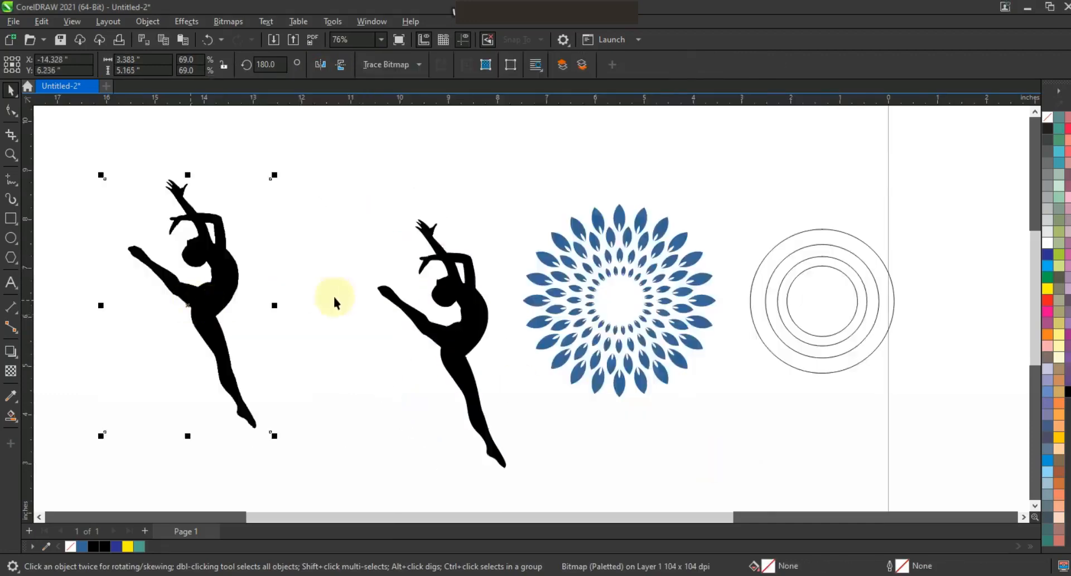
Step: Delete the original dancer bitmap, move the traced dancer onto the leaf pattern and fill it red
key(Delete)
mouse_move(496, 346)
mouse_down()
mouse_move(591, 334)
mouse_move(586, 311)
mouse_move(626, 363)
mouse_up()
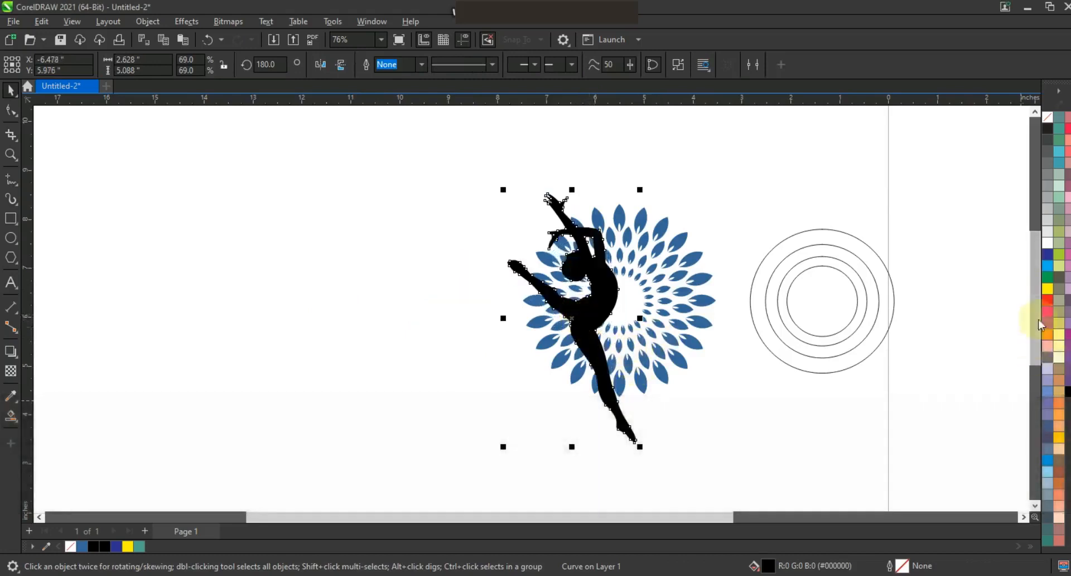
click(1047, 299)
Step: Scale the dancer down proportionally to 2.0 by 3.872 inches and position it over the left half of the leaf circle
drag(640, 446, 642, 400)
drag(549, 219, 534, 192)
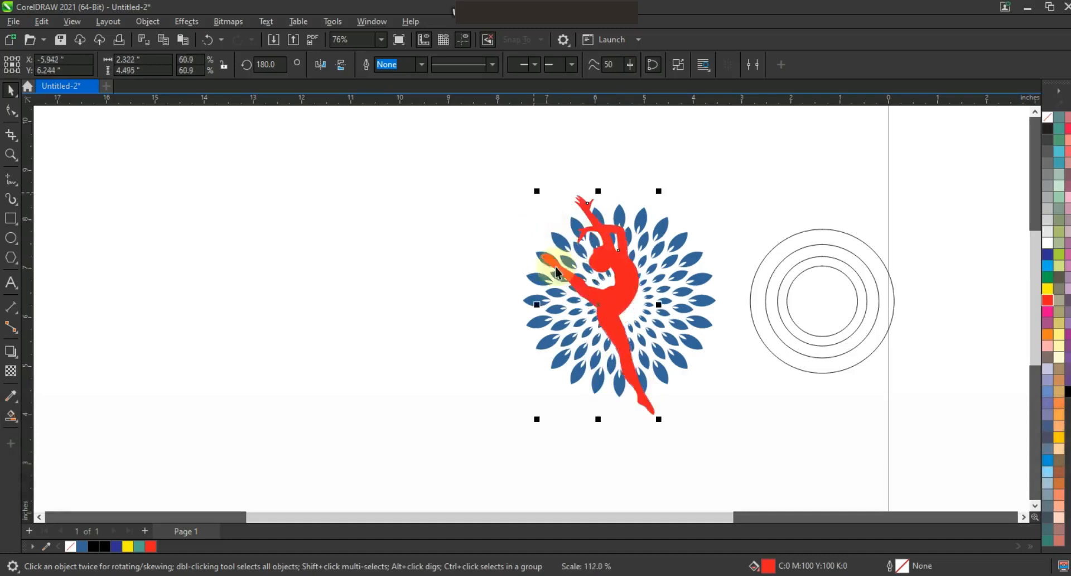
drag(609, 293, 609, 307)
drag(659, 440, 628, 392)
drag(607, 346, 611, 345)
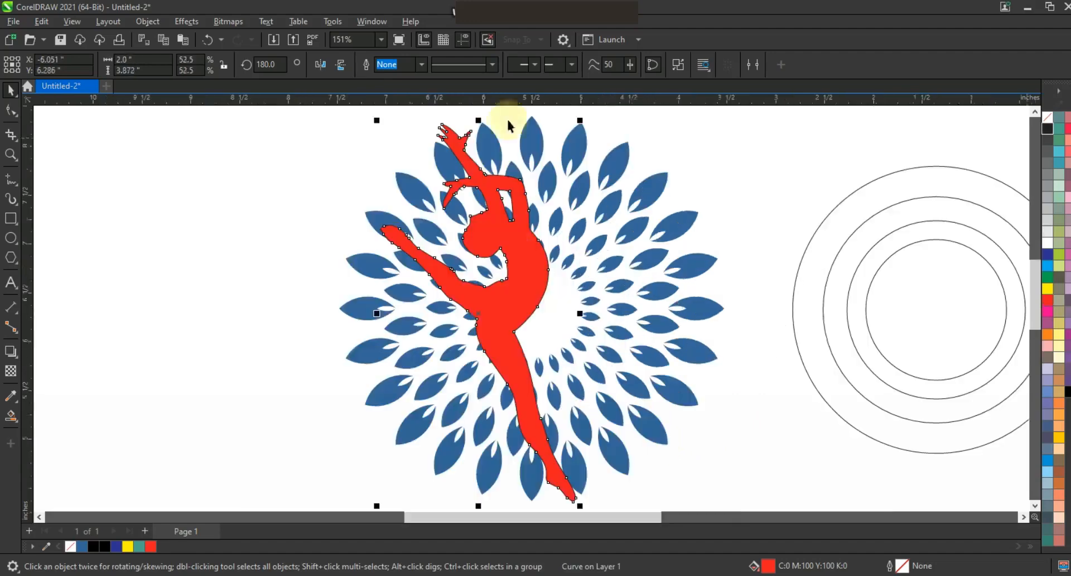
Step: Give the dancer a 2.0 pt outline and remove its fill
click(421, 65)
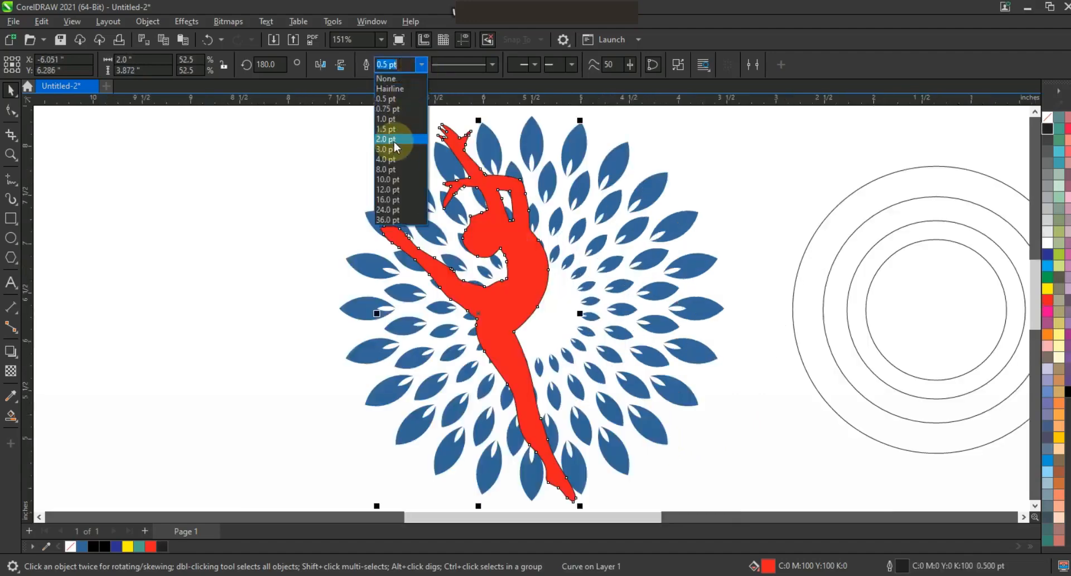
click(391, 139)
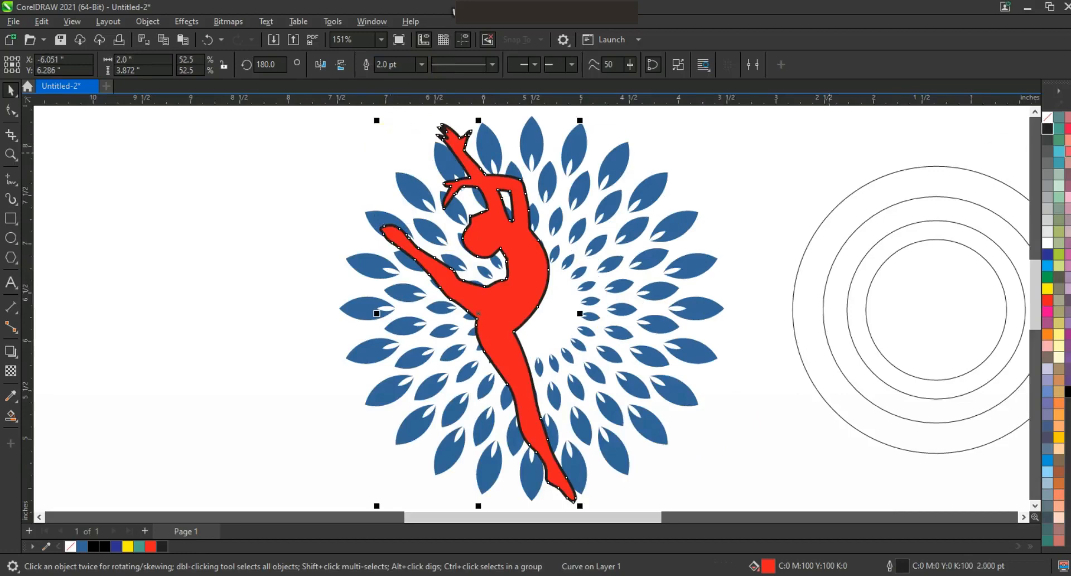
click(1047, 116)
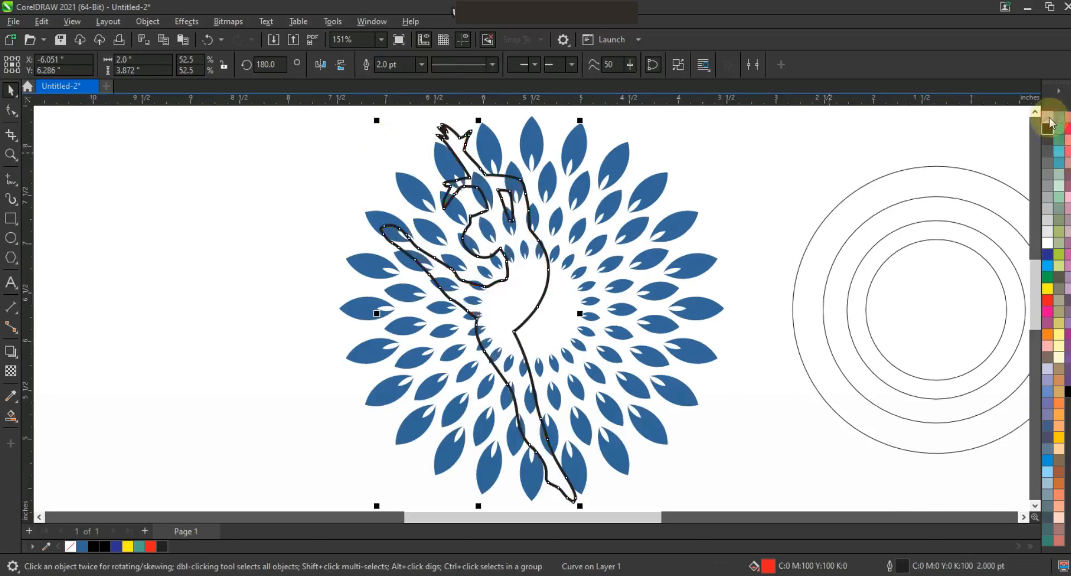
Step: Add a one-step outward contour with a 0.056-inch offset around the dancer and break the contour apart
click(19, 360)
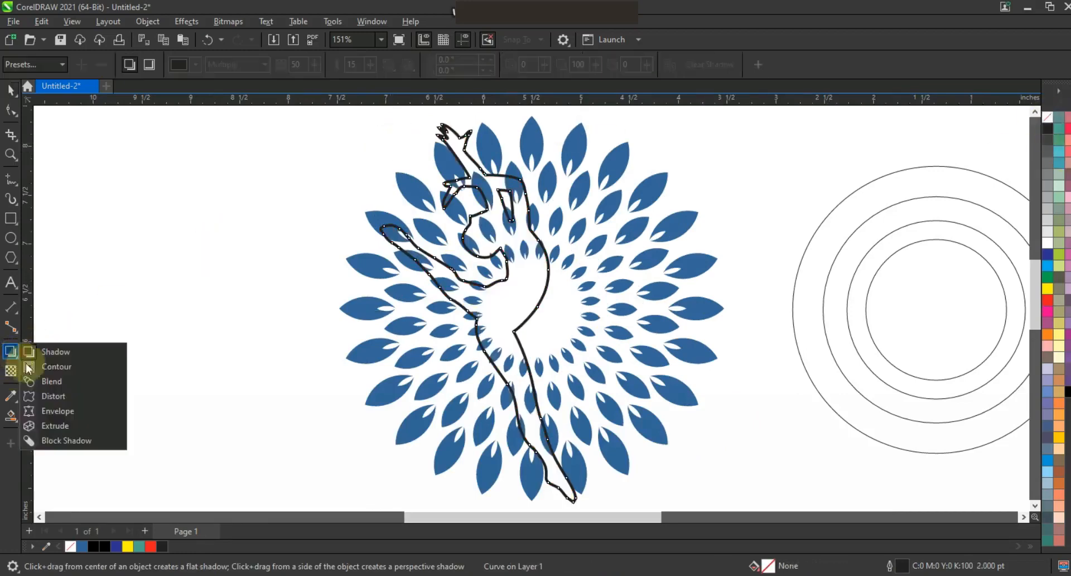
click(42, 365)
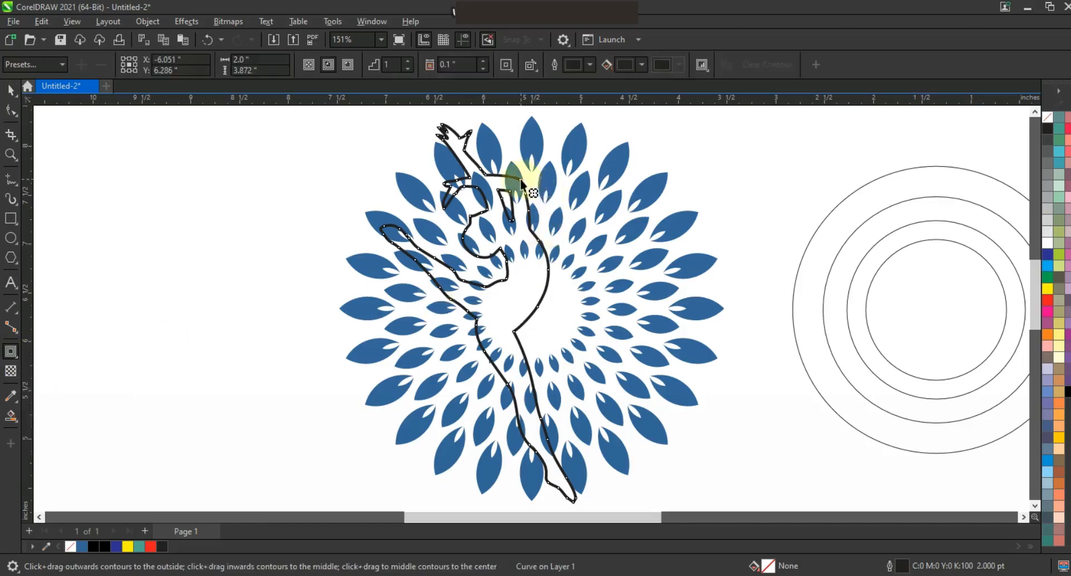
drag(544, 143, 569, 128)
click(11, 89)
click(190, 22)
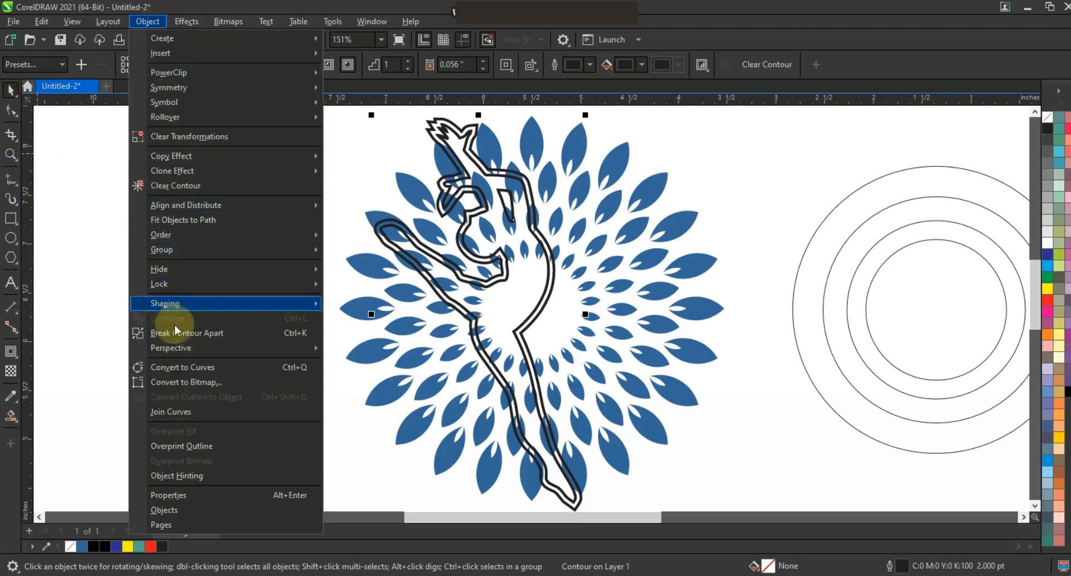
click(174, 331)
click(162, 319)
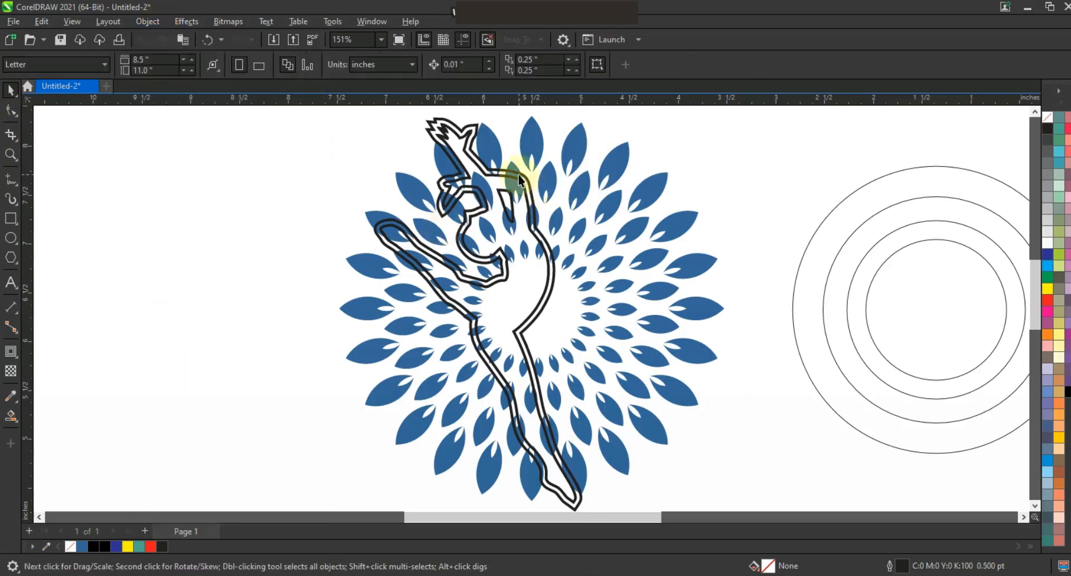
Step: Trim the leaf pattern with the outer contour curve and delete that curve
click(518, 174)
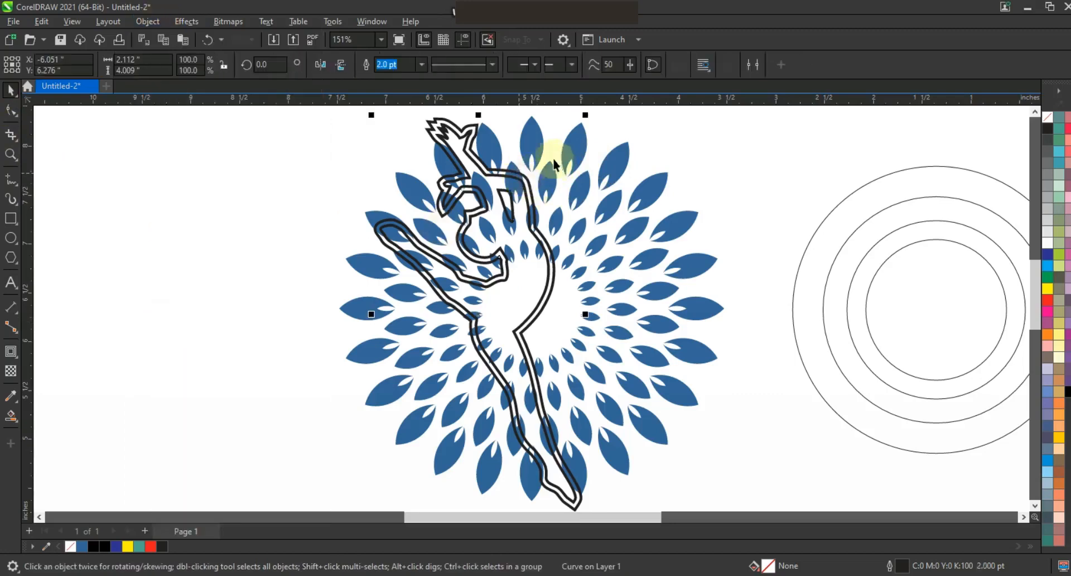
key(shift)
shift+click(537, 146)
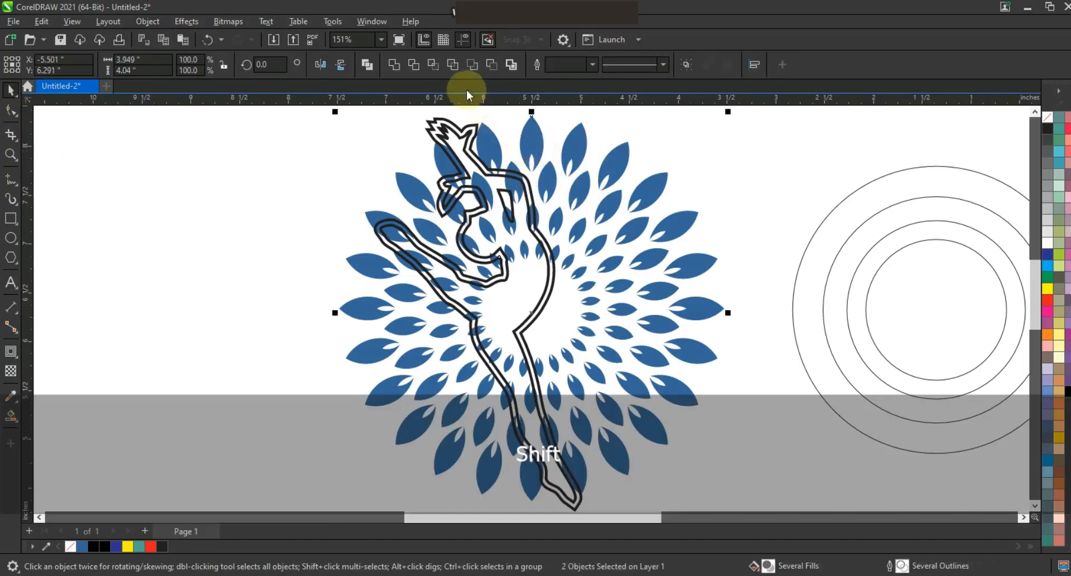
click(413, 66)
click(297, 136)
click(437, 165)
click(434, 139)
key(Delete)
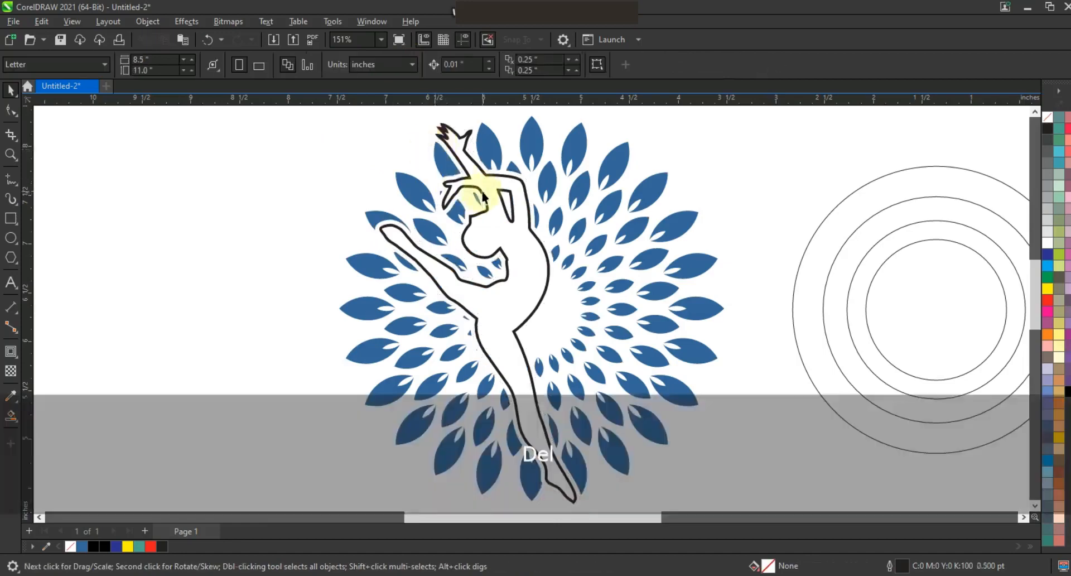
Step: Fill the dancer black and break the trimmed leaf pattern apart into separate leaves
click(483, 196)
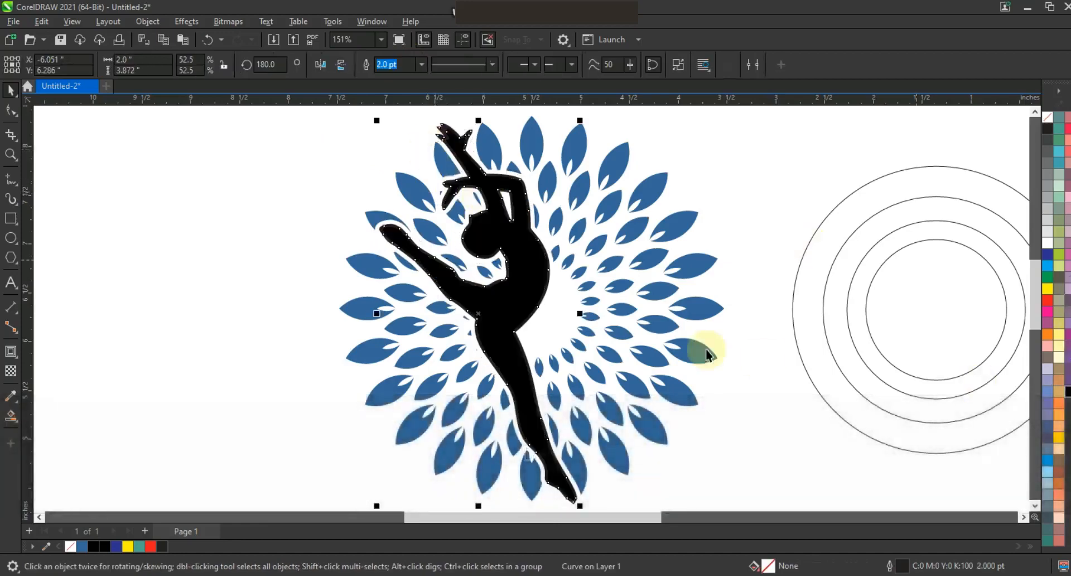
click(555, 184)
click(682, 66)
Step: Delete the leaves to the left of the dancer's arms, torso and raised leg
drag(237, 147, 511, 332)
click(503, 331)
drag(282, 147, 525, 317)
click(338, 153)
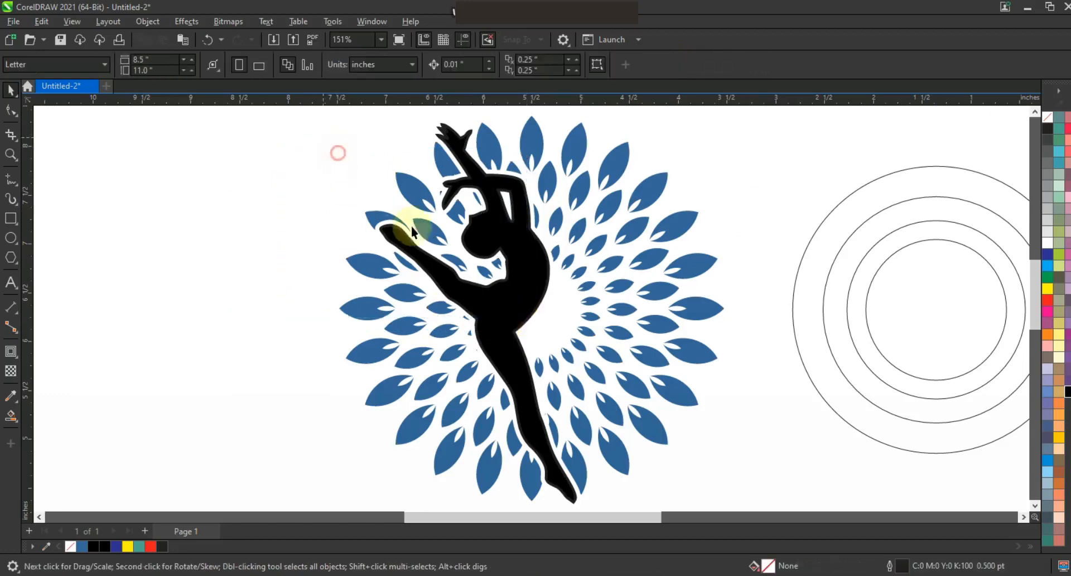
drag(473, 280, 478, 277)
key(Delete)
drag(304, 220, 507, 308)
drag(426, 360, 500, 402)
key(Delete)
Step: Delete the remaining leaves left of the dancer's standing leg and the concentric circles beside the design
click(309, 351)
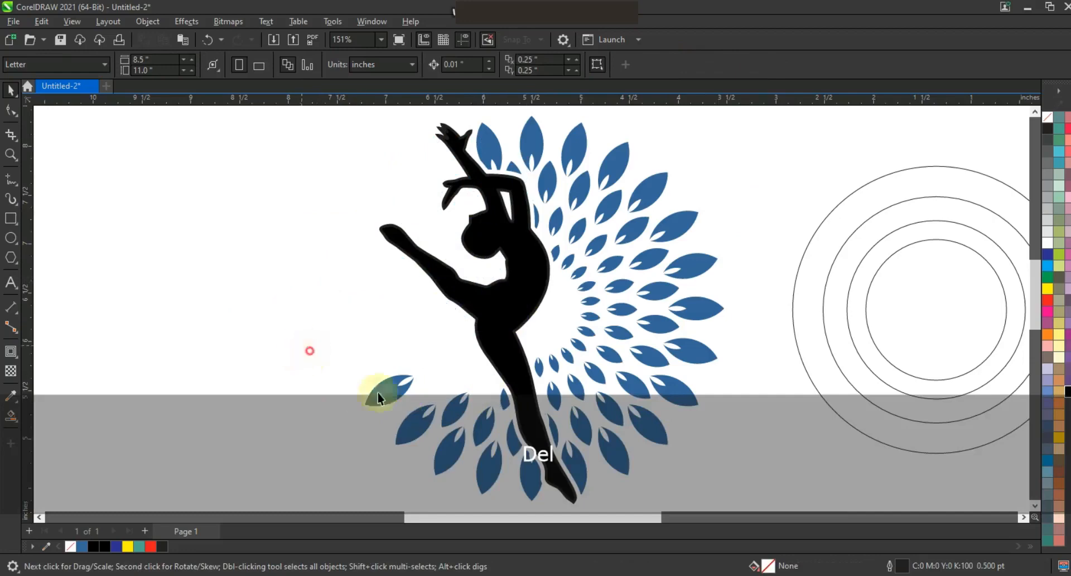
key(Delete)
click(377, 433)
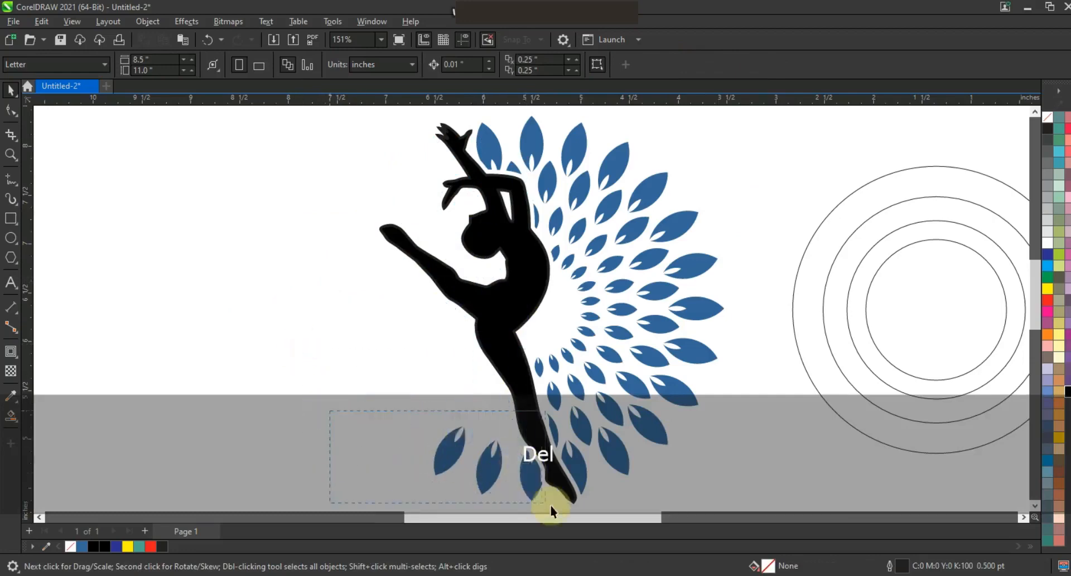
drag(550, 503, 579, 484)
key(Delete)
click(621, 475)
key(F3)
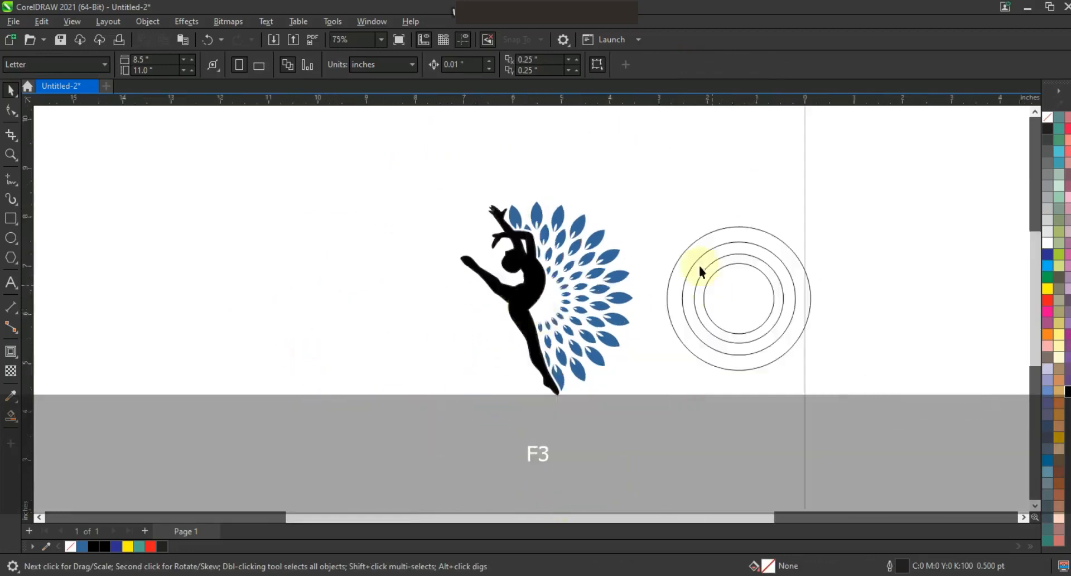
key(Delete)
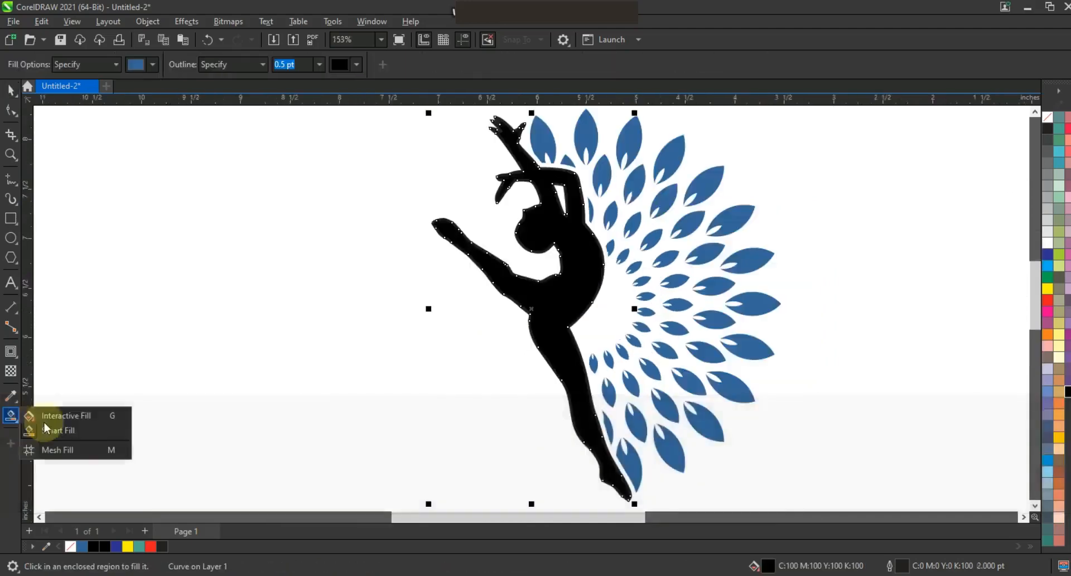
Step: Fill the dancer with dark navy (C:100 M:98 Y:7 K:43) and remove its outline
click(84, 414)
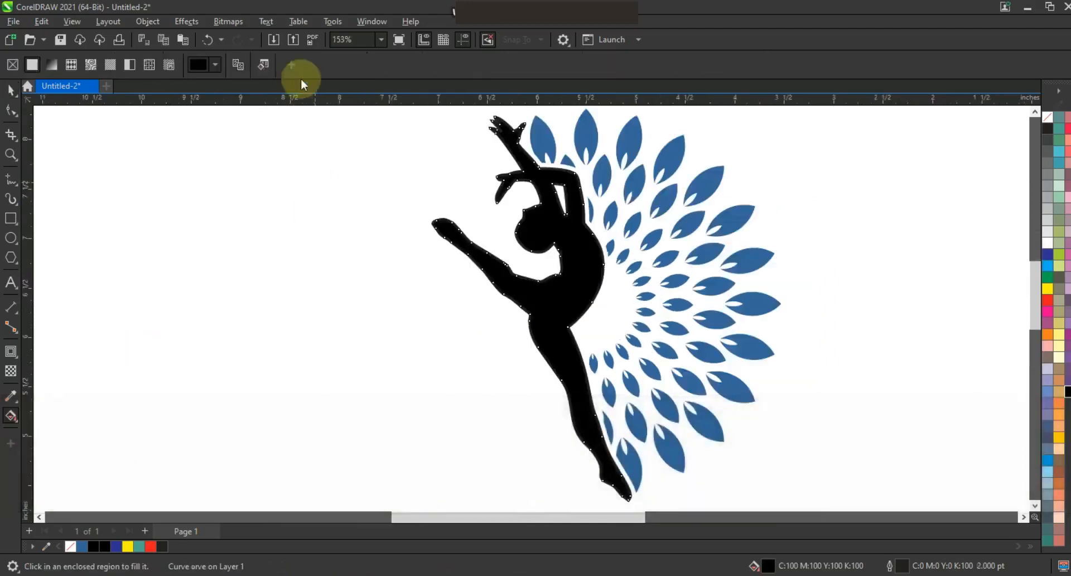
click(206, 65)
click(202, 93)
drag(252, 227, 260, 229)
click(271, 169)
click(273, 174)
click(702, 257)
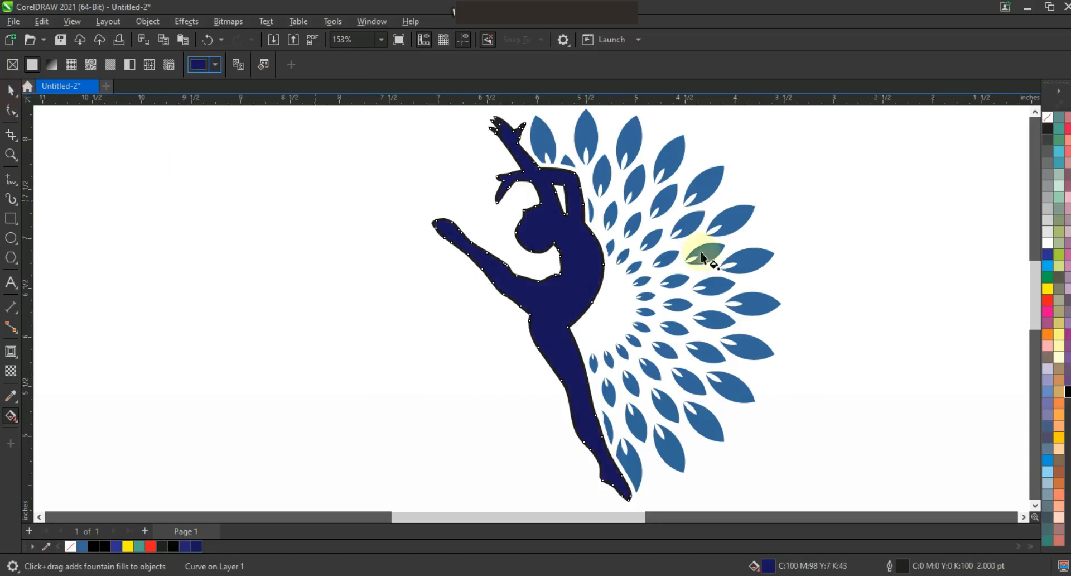
right_click(1048, 116)
click(1026, 123)
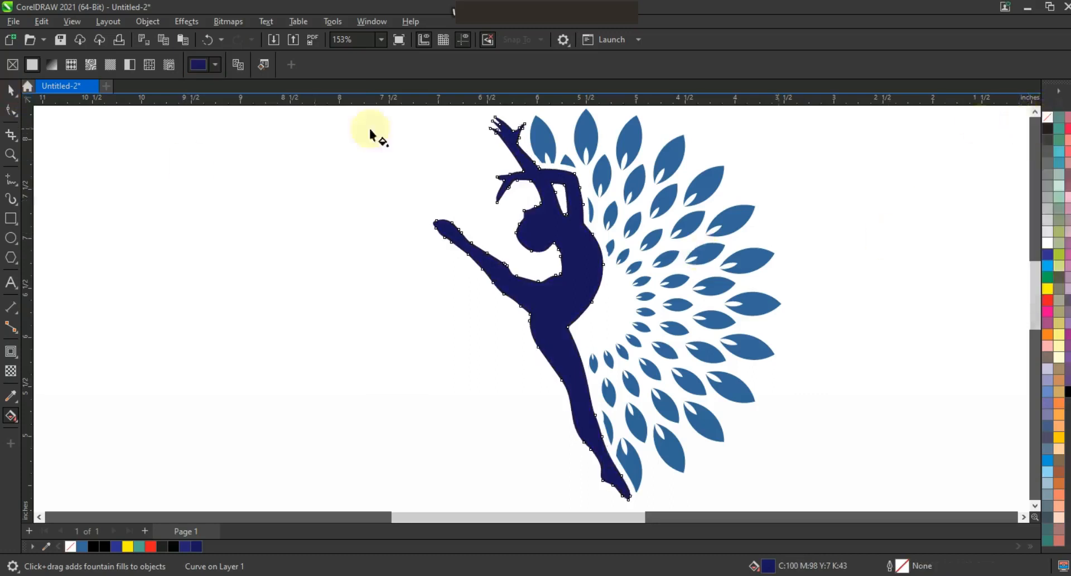
click(11, 89)
key(space)
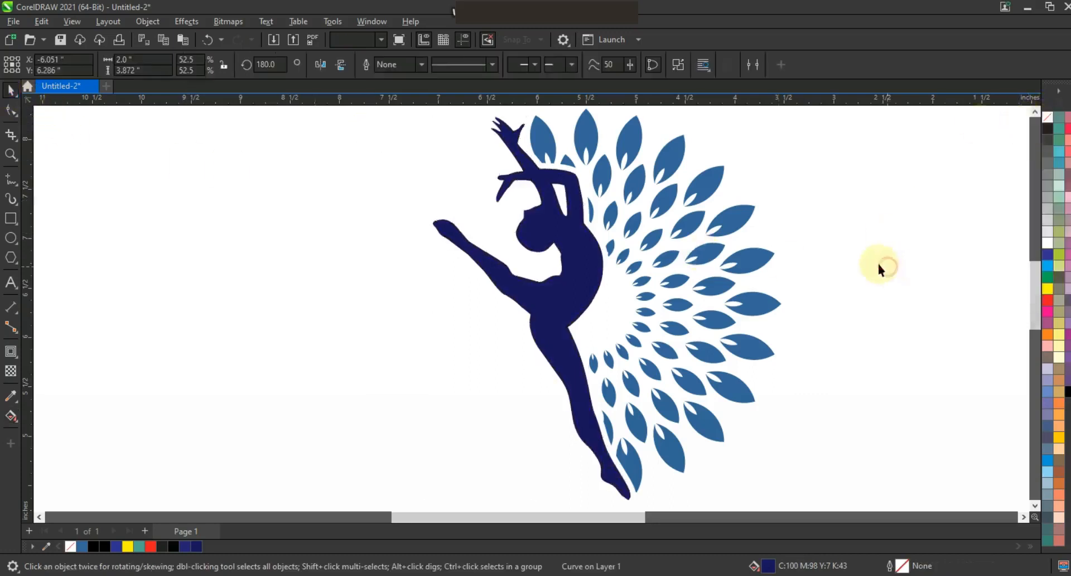
Step: Fill a scattered selection of leaves across the rings with bright blue
click(586, 140)
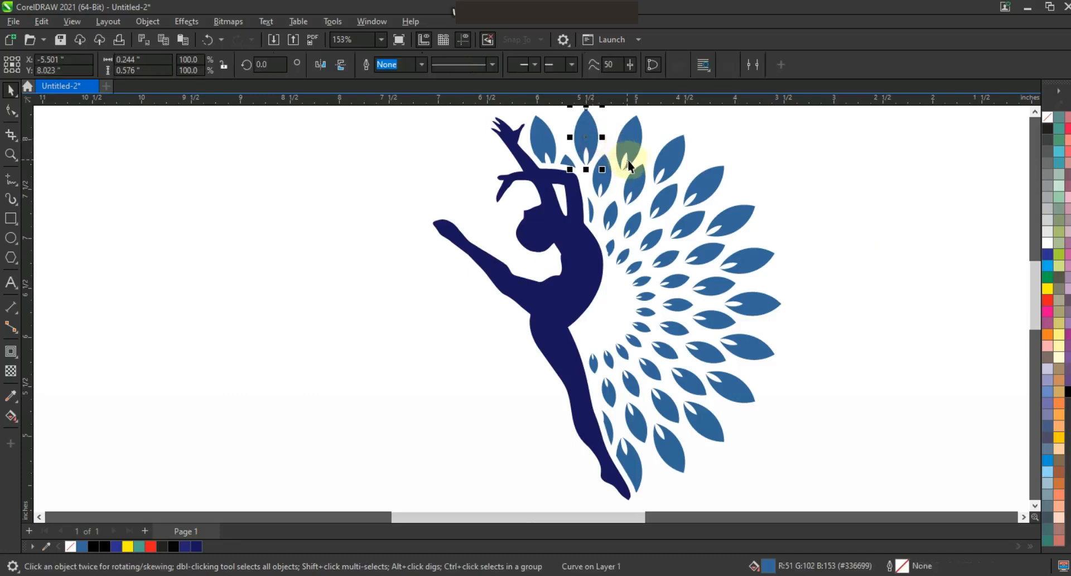
shift+click(631, 144)
shift+click(634, 181)
shift+click(691, 231)
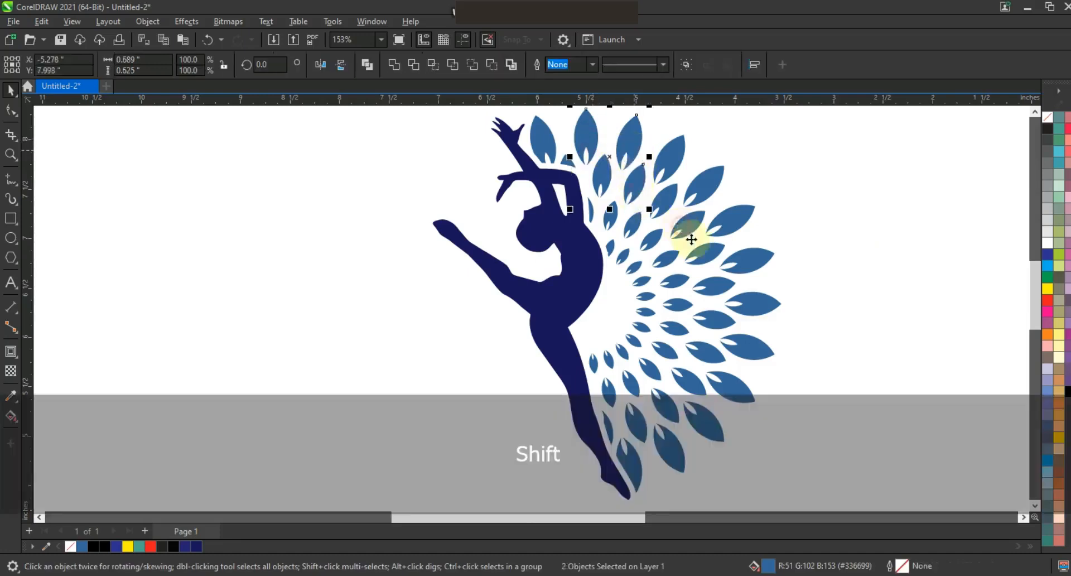
shift+click(707, 353)
shift+click(649, 371)
shift+click(612, 391)
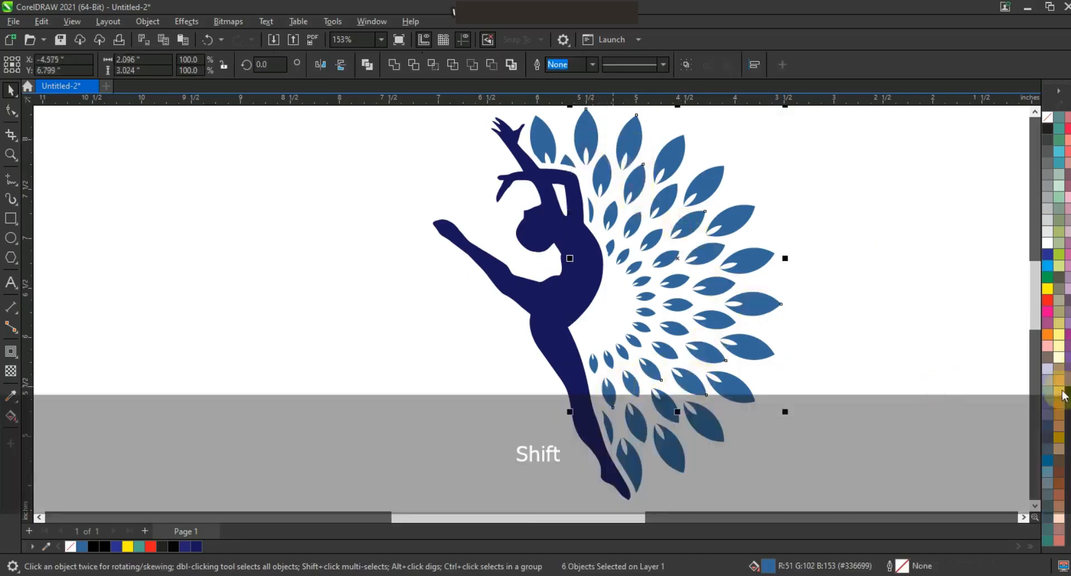
click(1047, 266)
click(847, 207)
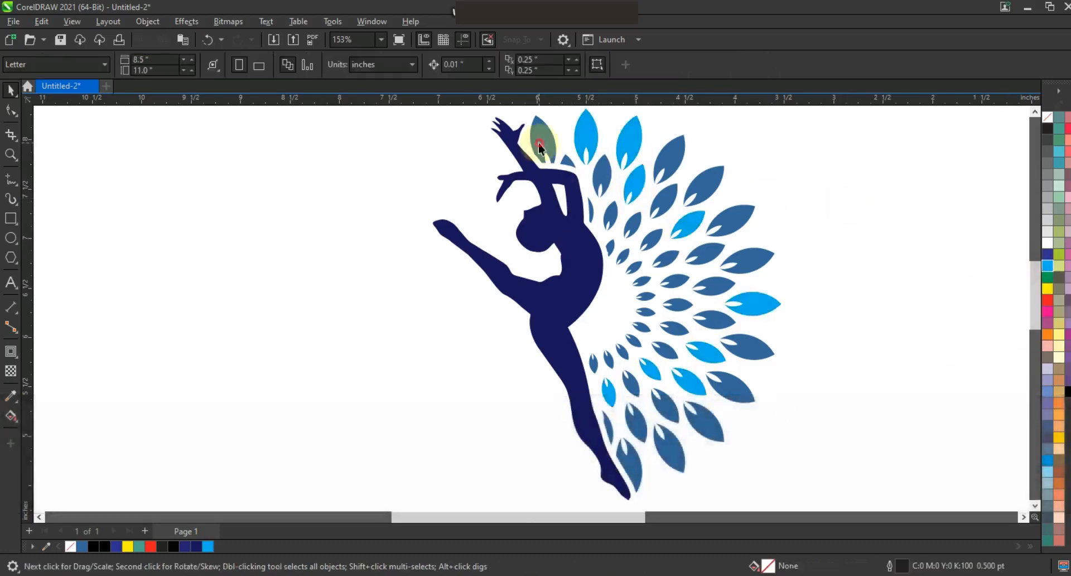
Step: Fill another scattered selection of leaves, including the one beside the raised hand and the one by the foot, with Chartreuse green
click(543, 147)
shift+click(671, 159)
shift+click(725, 229)
shift+click(718, 324)
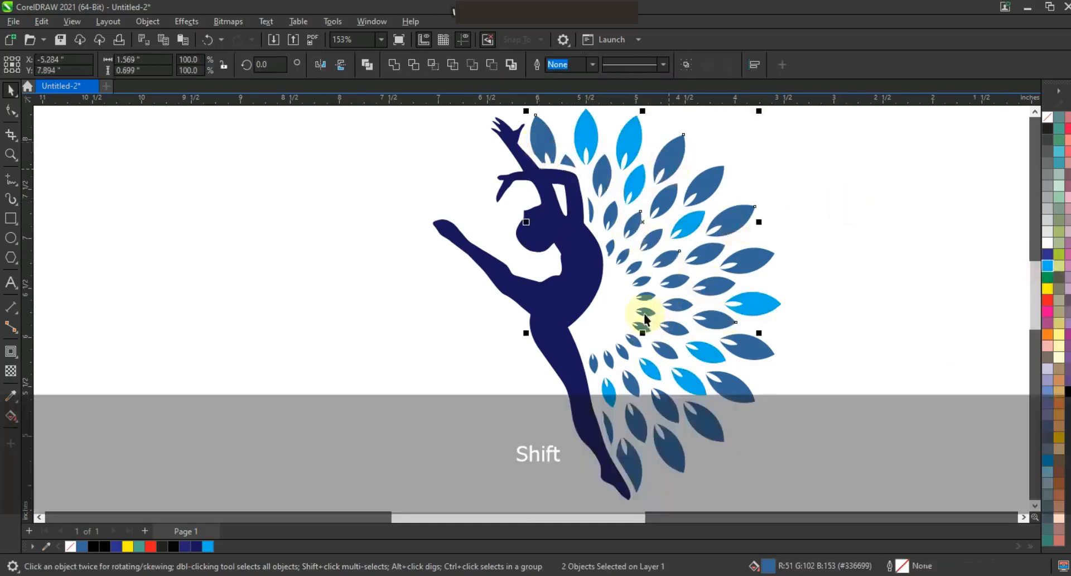
shift+click(673, 408)
shift+click(638, 456)
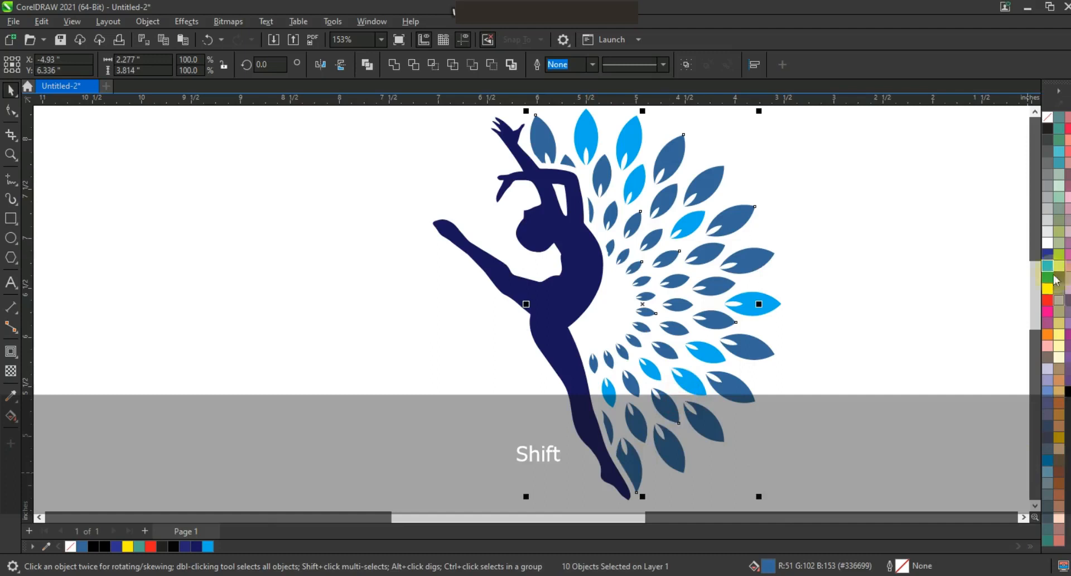
click(1059, 256)
click(876, 221)
Step: Fill several inner-ring leaves with magenta pink
click(604, 177)
shift+click(667, 202)
shift+click(678, 281)
shift+click(596, 364)
shift+click(591, 213)
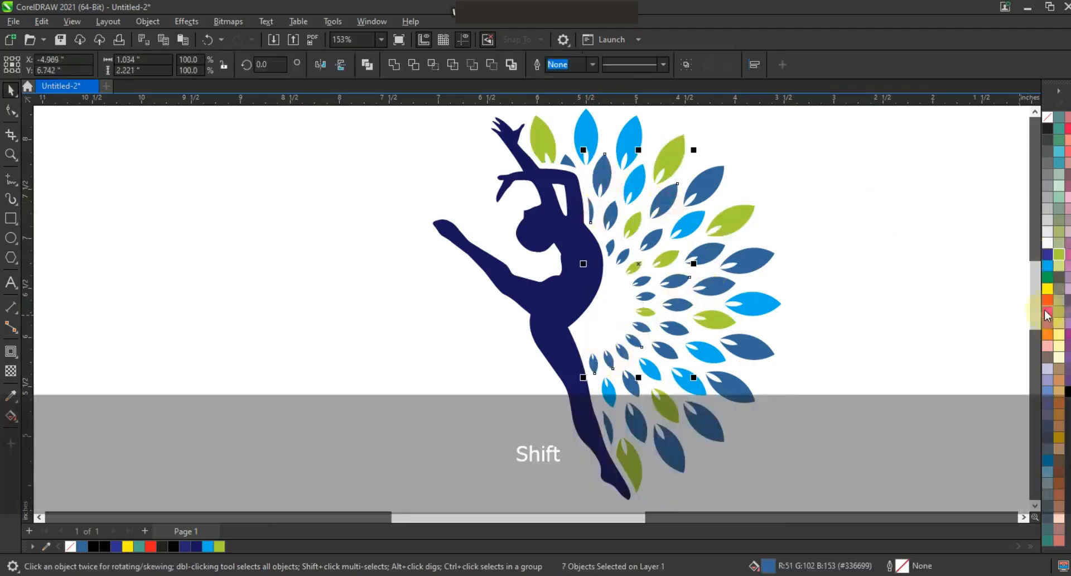
click(1048, 301)
click(1048, 313)
click(839, 282)
Step: Fill a spread of the remaining dark blue leaves, mainly in the outer ring, with purple
click(729, 269)
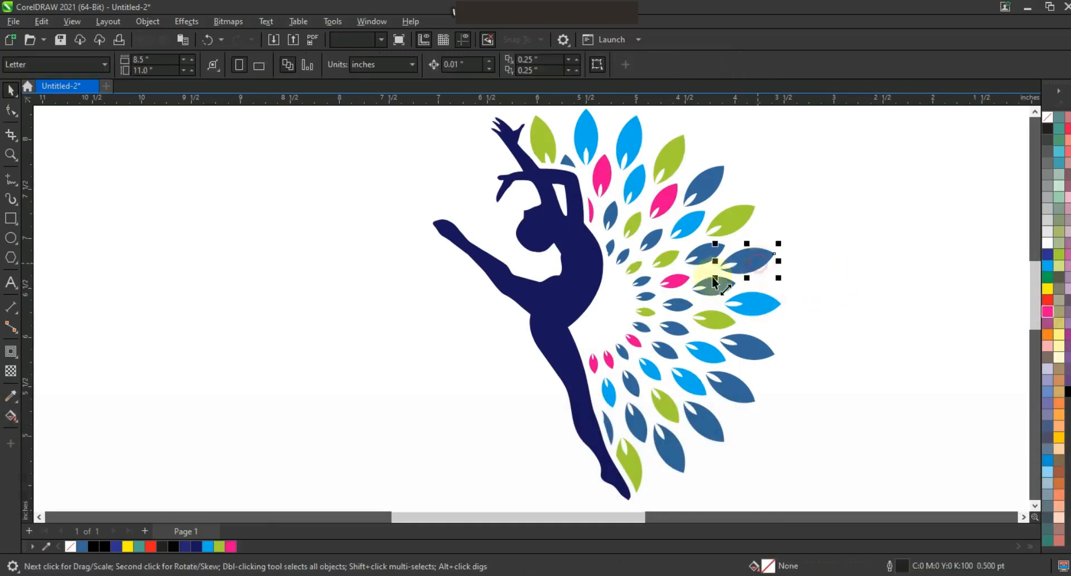
shift+click(703, 195)
shift+click(730, 385)
shift+click(672, 450)
shift+click(669, 333)
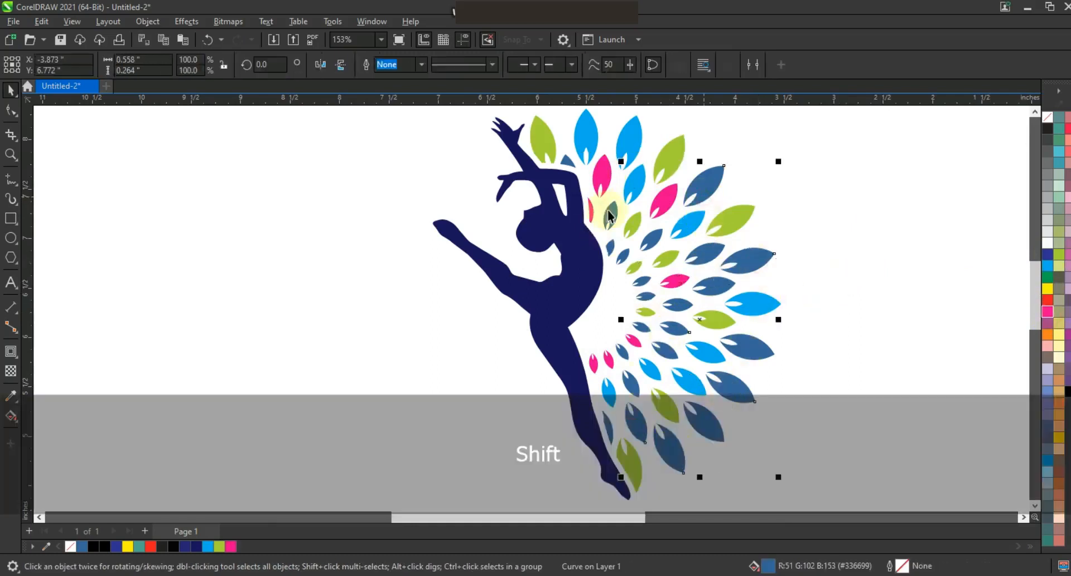
click(1047, 453)
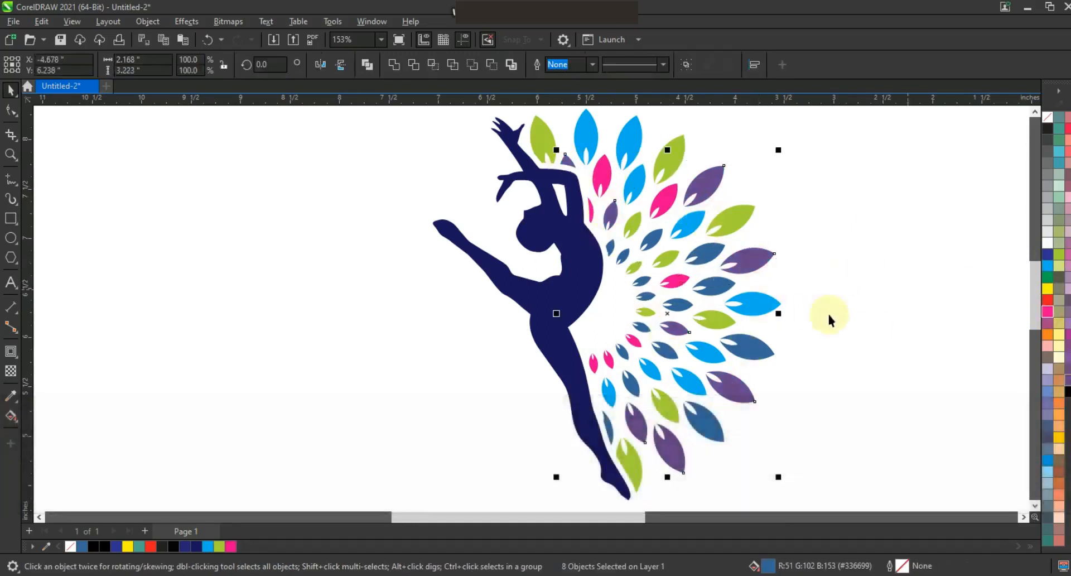
click(867, 312)
Step: Fill several of the remaining dark blue inner leaves with amber yellow
shift+click(645, 296)
shift+click(650, 239)
shift+click(611, 244)
shift+click(672, 360)
shift+click(629, 390)
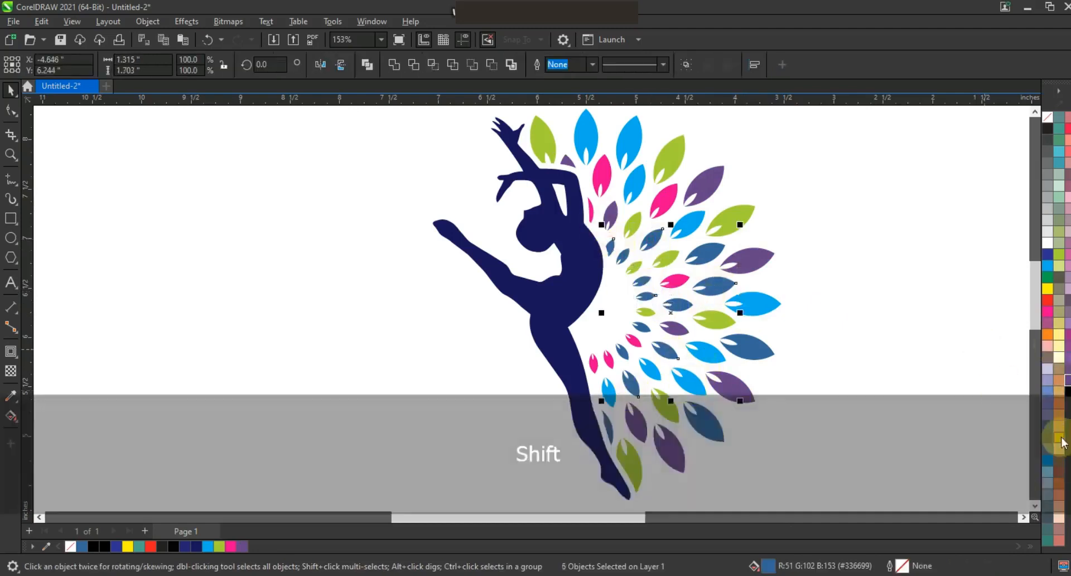
click(1061, 438)
click(860, 320)
Step: Fill five more dark blue leaves in the inner rings with the same purple as the outer leaves
click(679, 305)
shift+click(701, 257)
shift+click(626, 256)
shift+click(619, 347)
shift+click(642, 328)
click(198, 545)
click(243, 545)
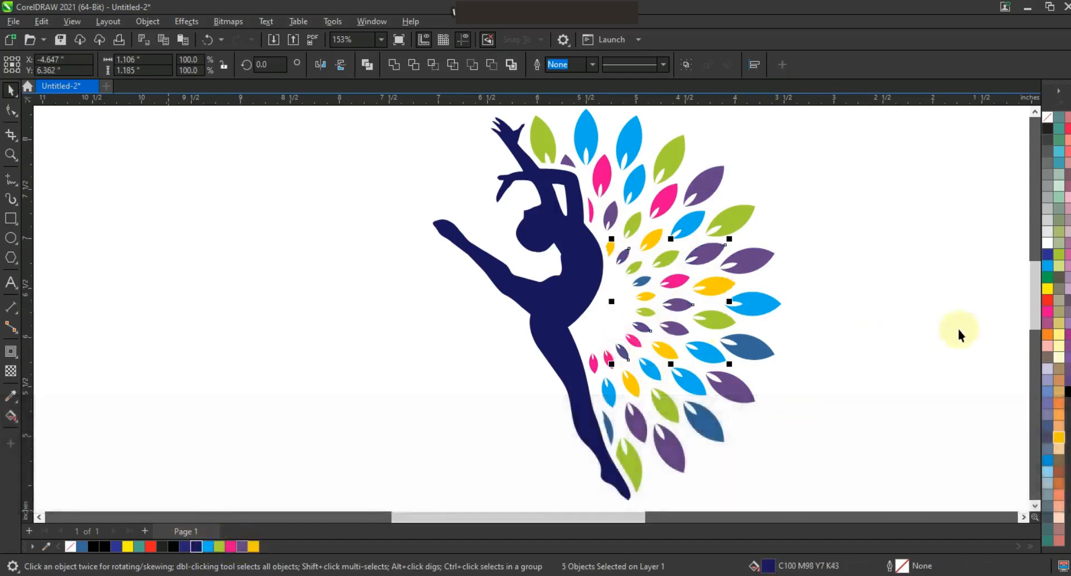
click(958, 334)
Step: Fill the two dark blue outer leaves at lower right and the leaf sliver beside the standing leg with orange
click(710, 421)
shift+click(748, 347)
shift+click(609, 433)
click(219, 546)
click(1047, 334)
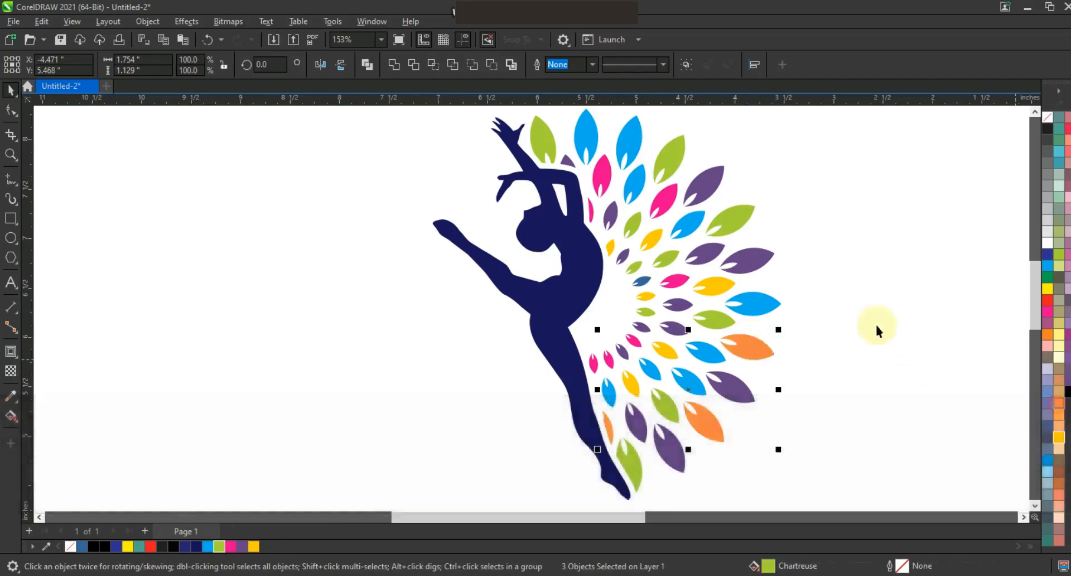
Step: Group the dancer with all the leaves and move the group up and to the left
key(F3)
key(Escape)
drag(739, 417, 738, 418)
drag(760, 173, 473, 402)
key(ctrl+g)
drag(670, 322, 605, 291)
click(709, 329)
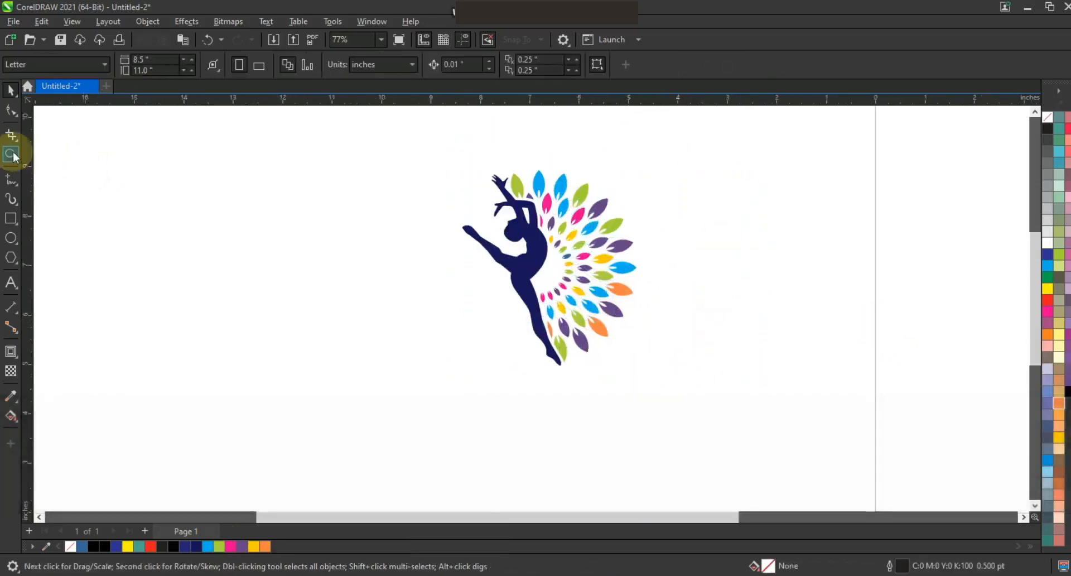
click(13, 154)
drag(398, 160, 575, 302)
drag(684, 389, 684, 389)
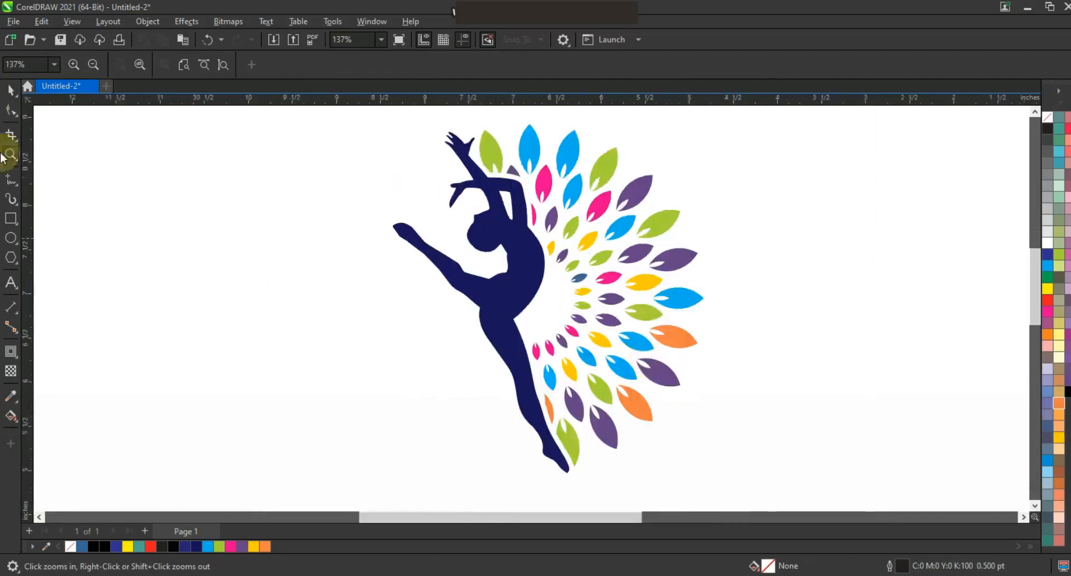